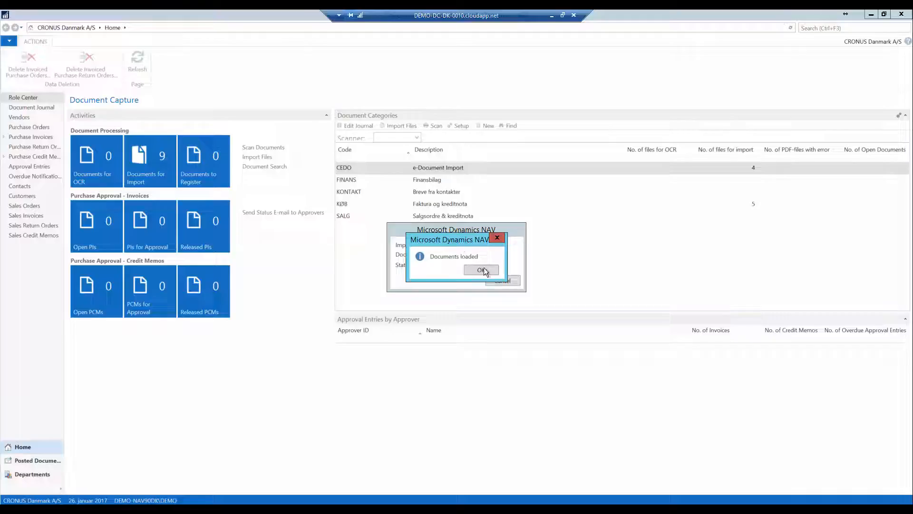
- Dismiss the documents-loaded message and review the received e-documents in the document journal
left_click(483, 269)
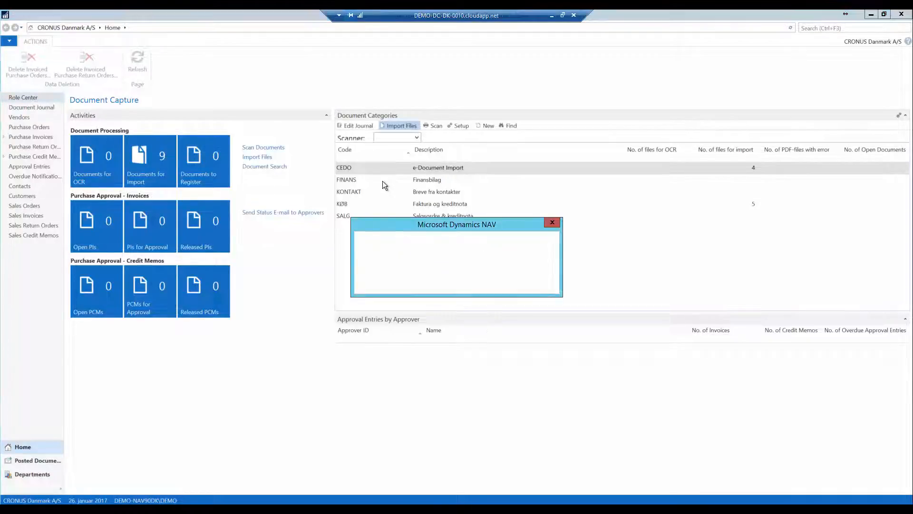
left_click(527, 286)
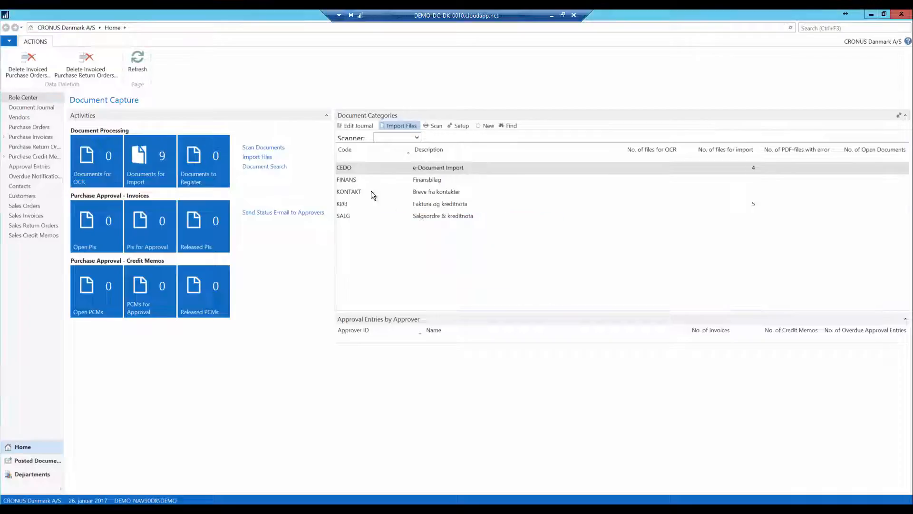
left_click(359, 129)
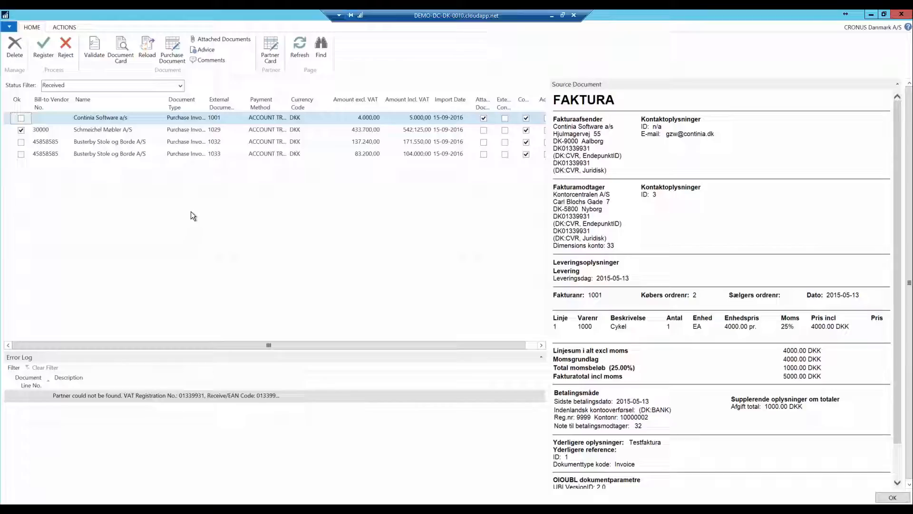
key("Escape")
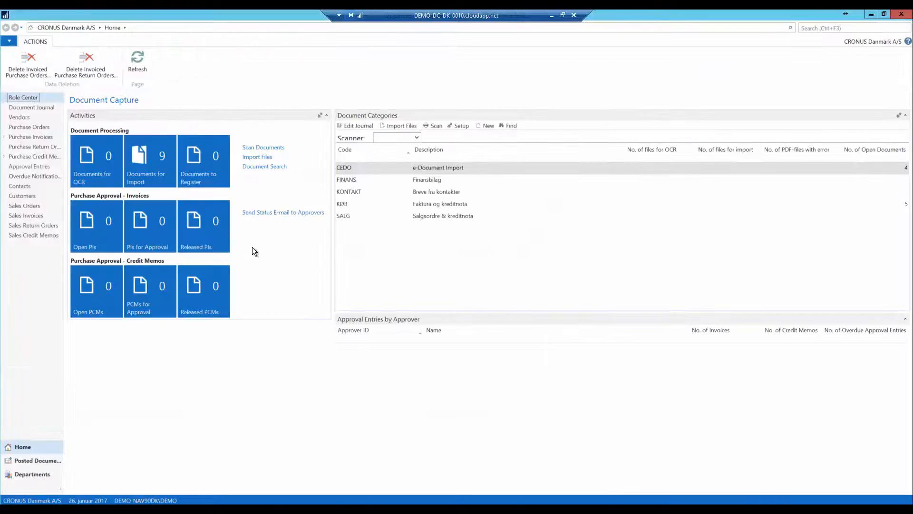
- Add vendor 10000 Fredborg Lamper A/S as a new e-Documents vendor partner
left_click(24, 478)
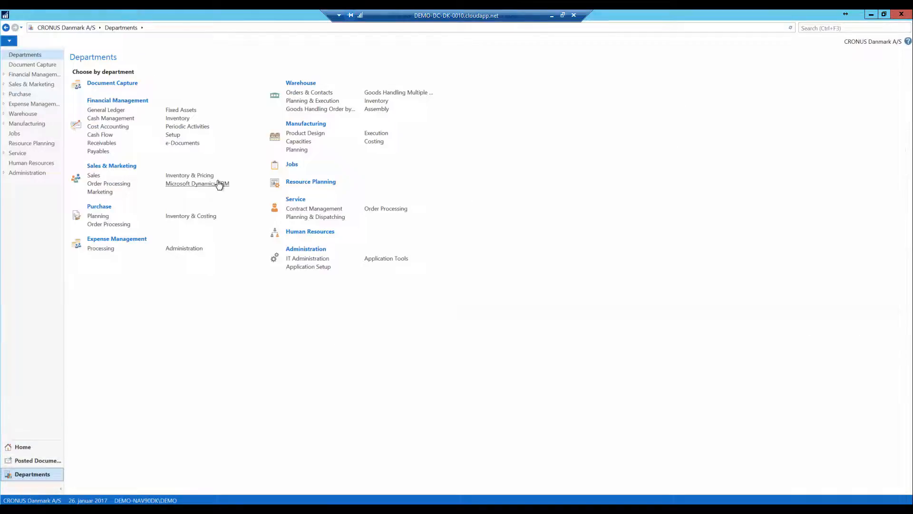
left_click(200, 148)
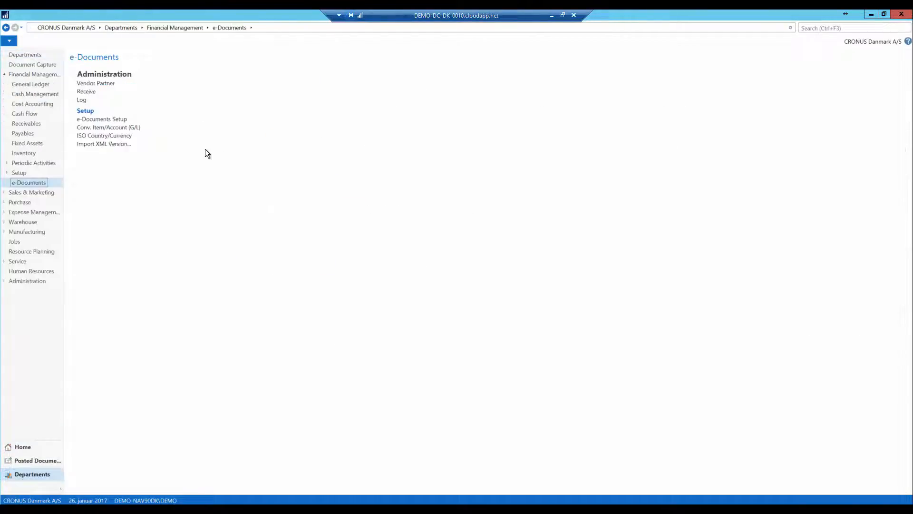
left_click(99, 85)
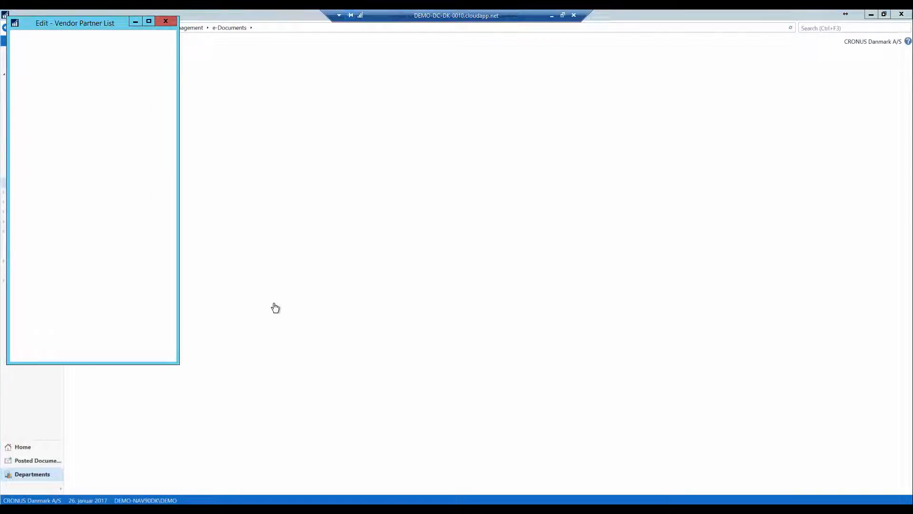
left_click_drag(178, 268, 422, 267)
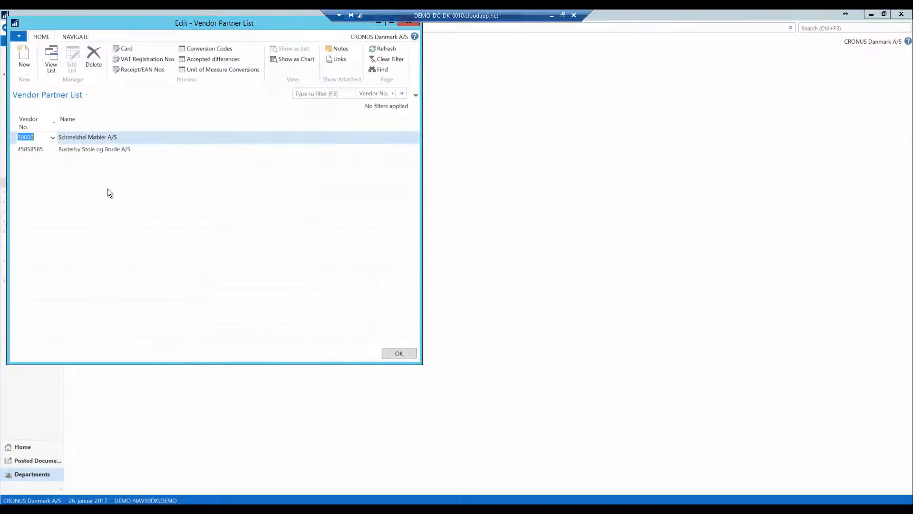
left_click(31, 162)
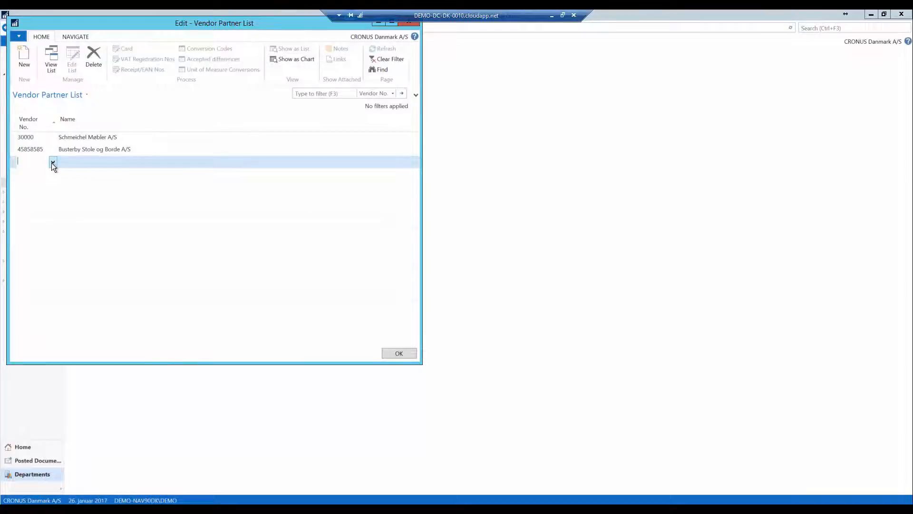
left_click(52, 163)
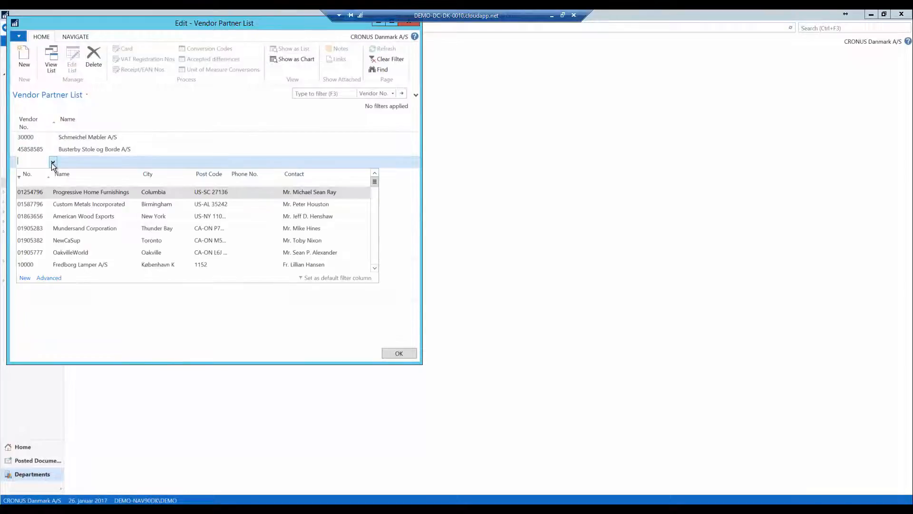
left_click(75, 266)
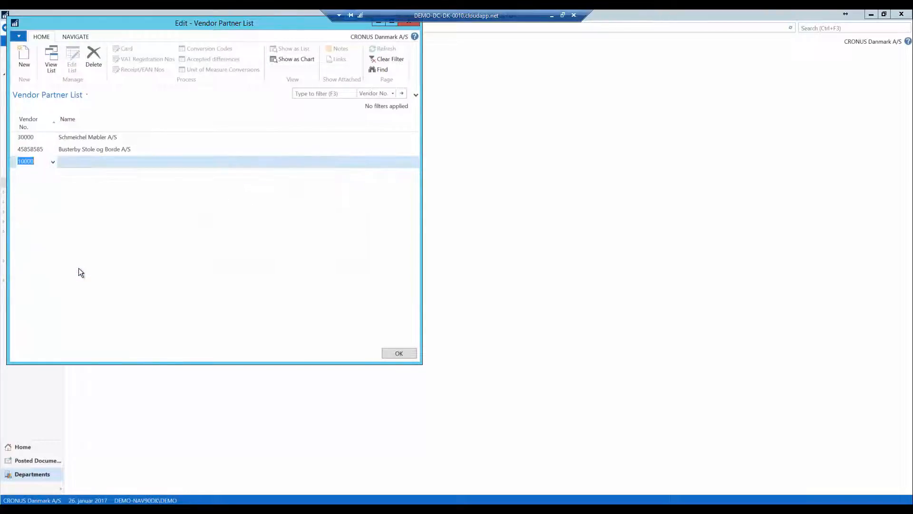
left_click(93, 151)
left_click(90, 160)
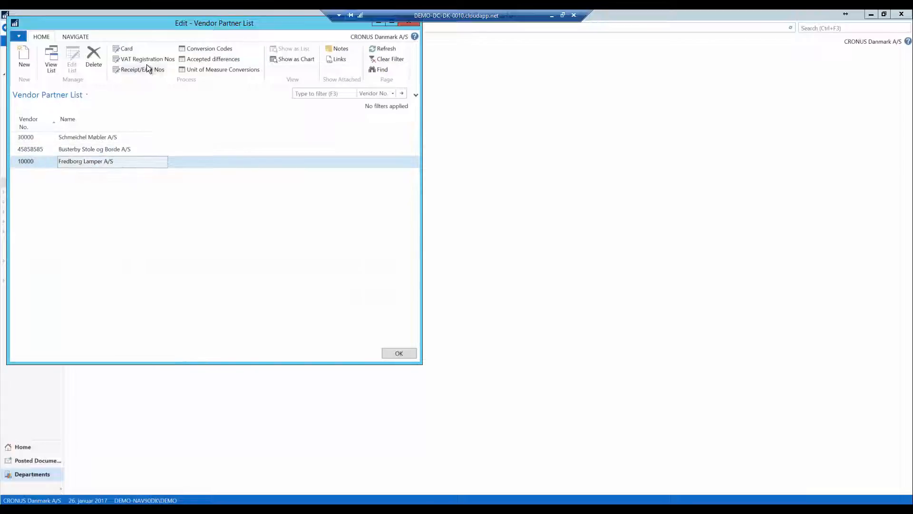
left_click(147, 58)
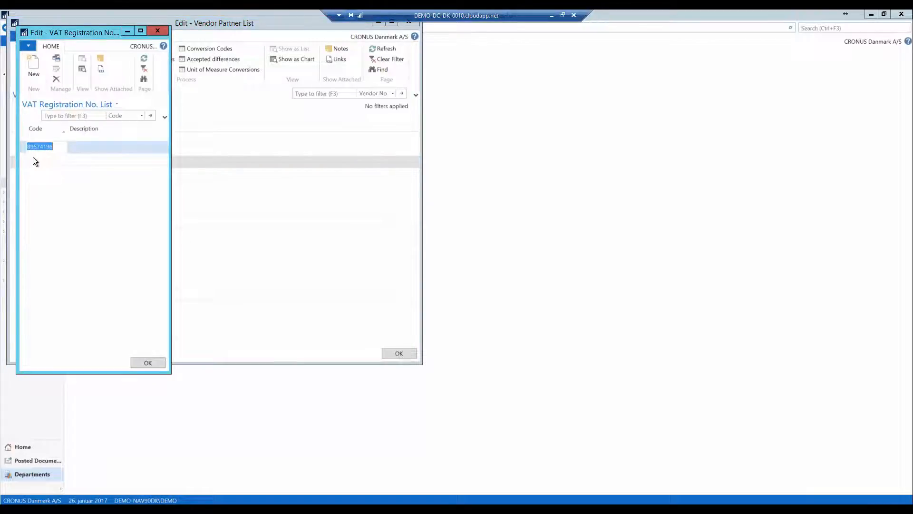
left_click(42, 157)
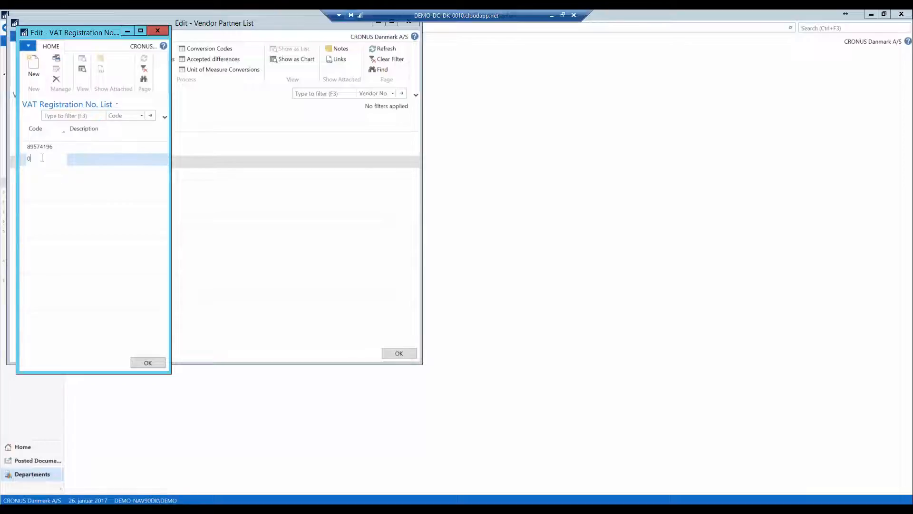
key("Tab")
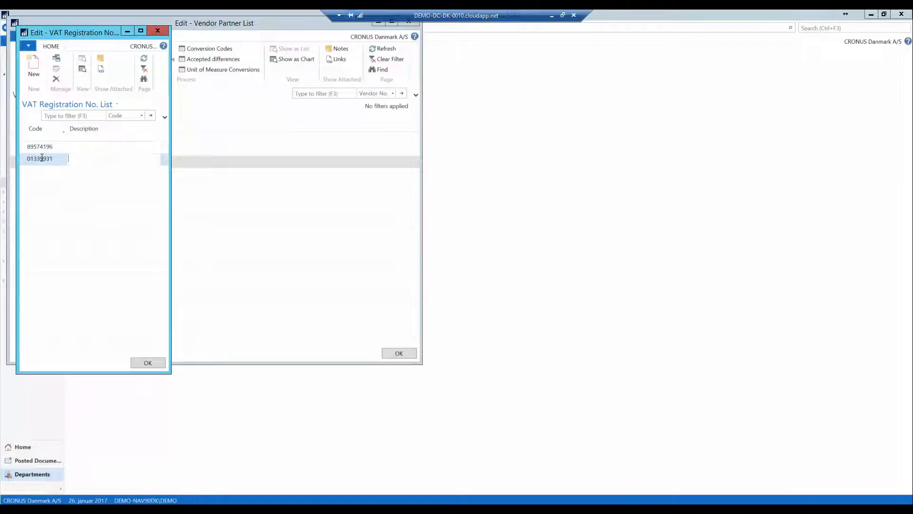
left_click(146, 365)
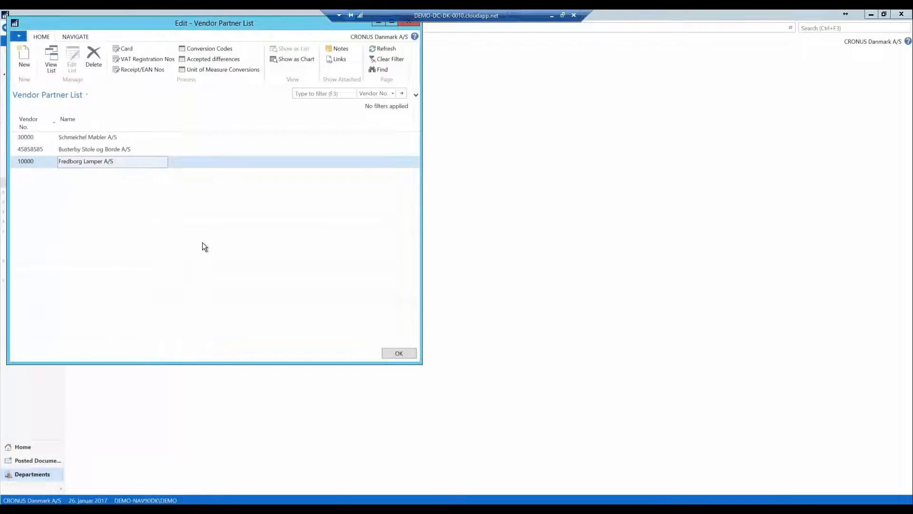
left_click(398, 355)
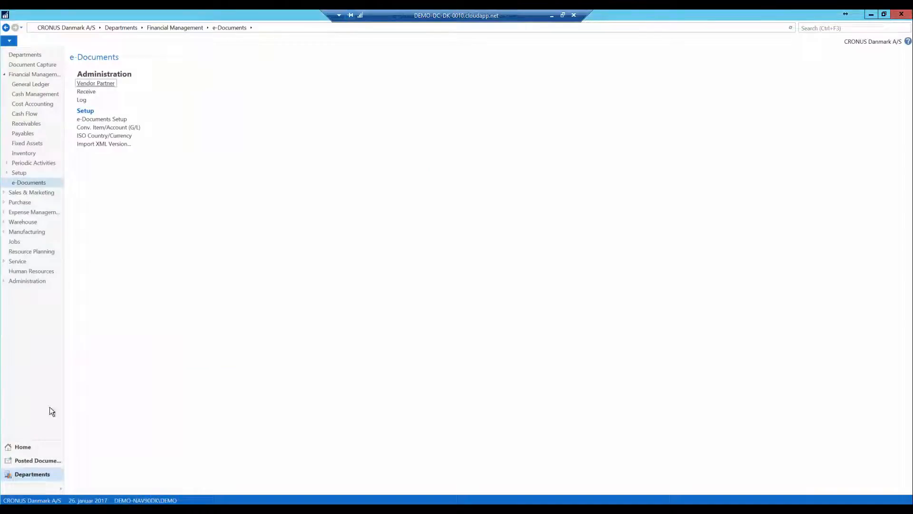
- Return to the Document Capture role center, open the document journal and reload the Continia Software invoice
left_click(23, 446)
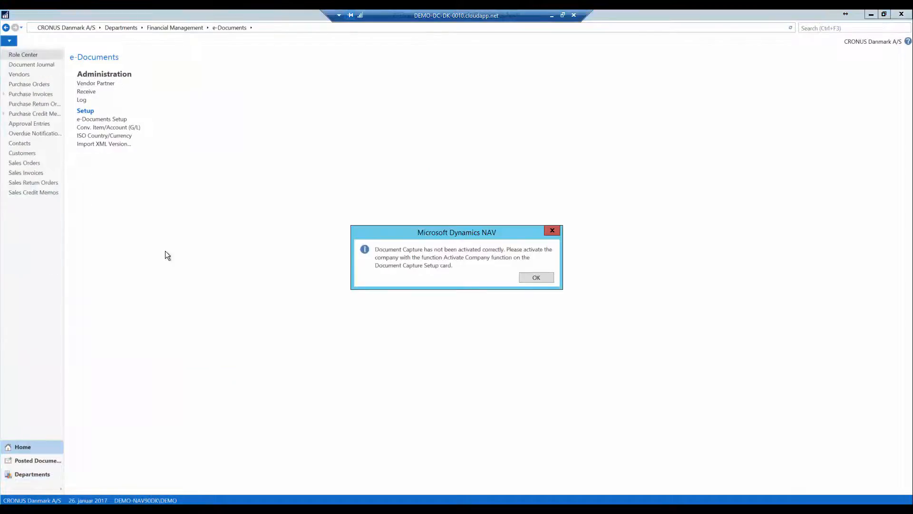
left_click(536, 276)
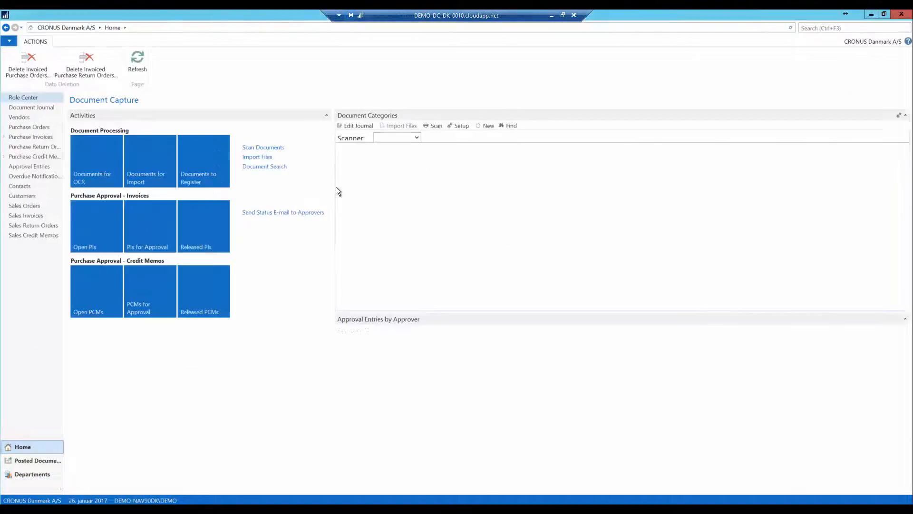
left_click(355, 126)
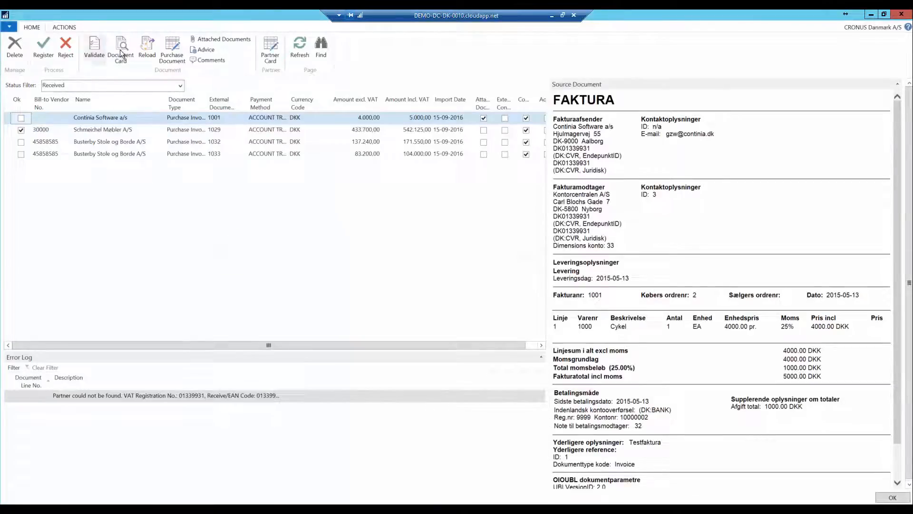
left_click(143, 46)
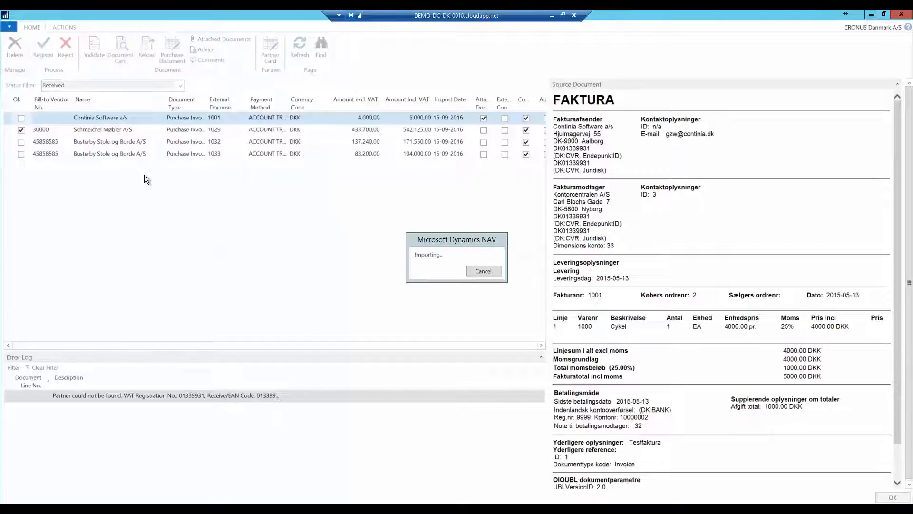
- Open the Continia Software invoice's document card in a maximized window
left_click(38, 120)
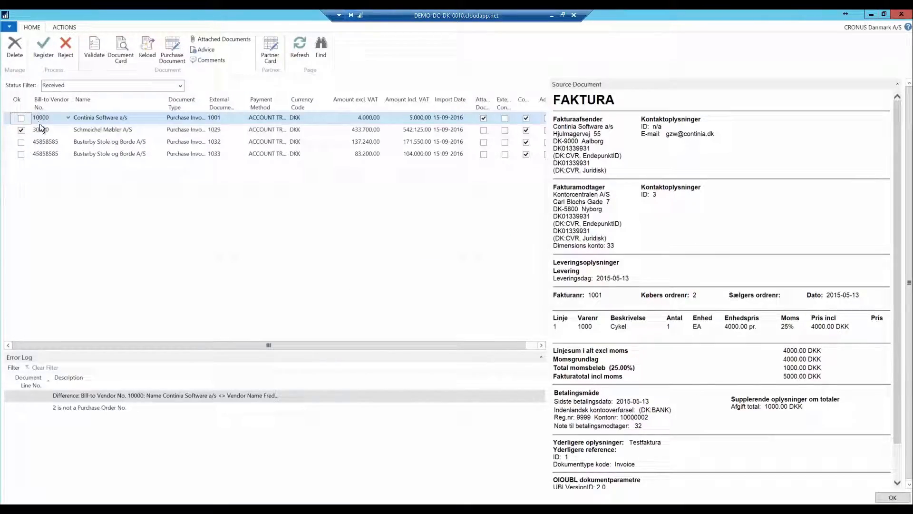
left_click(248, 427)
left_click(121, 51)
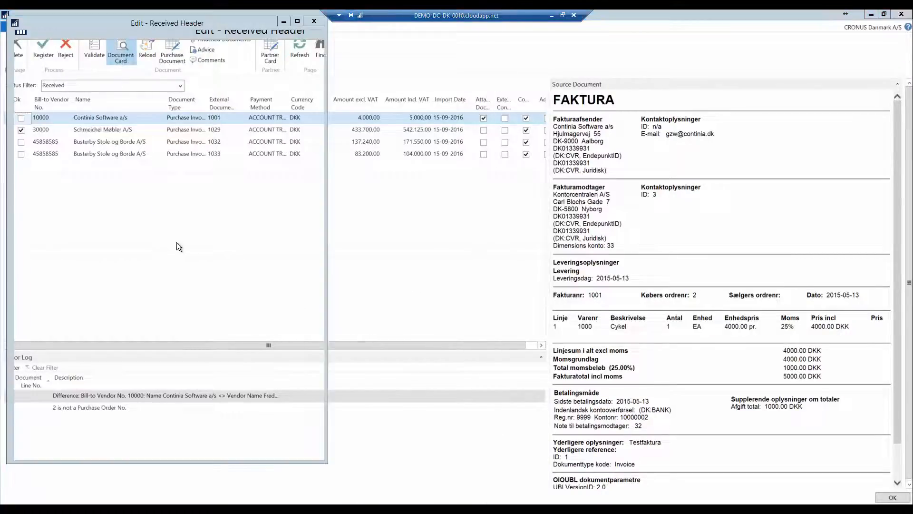
left_click(296, 21)
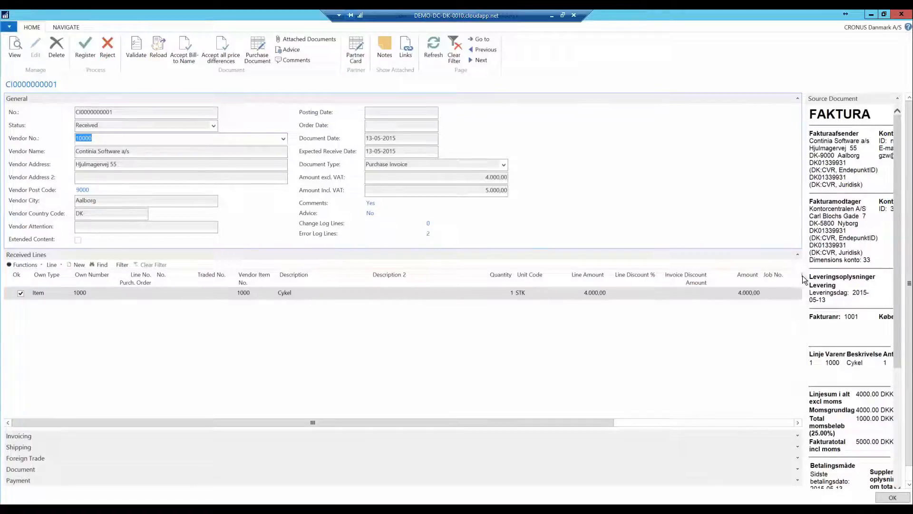
- Accept the bill-to name difference on the invoice
left_click_drag(801, 276, 503, 248)
left_click(184, 48)
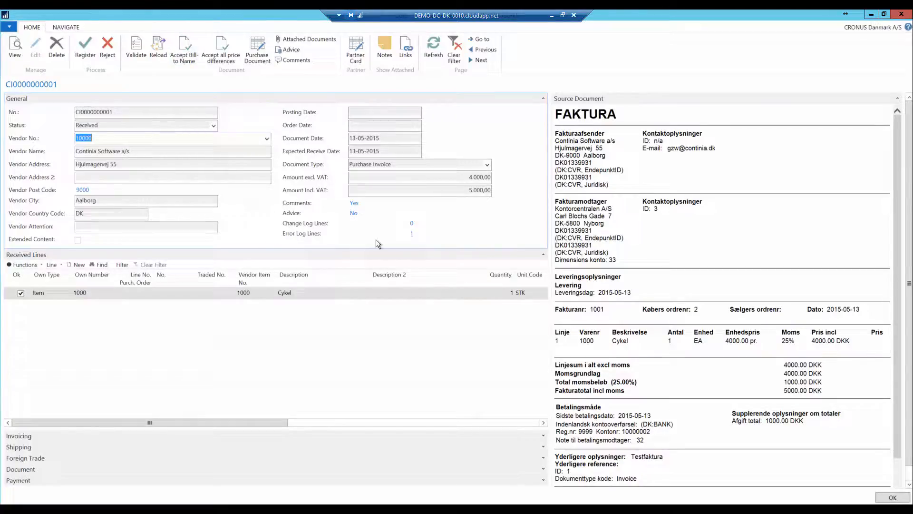
- Open the invoice's error log lines to read the remaining error
left_click(420, 238)
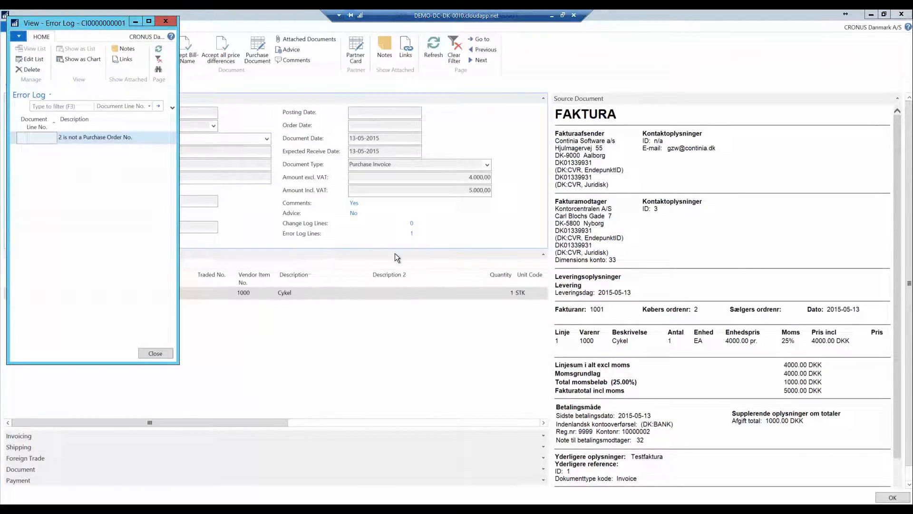
left_click(155, 354)
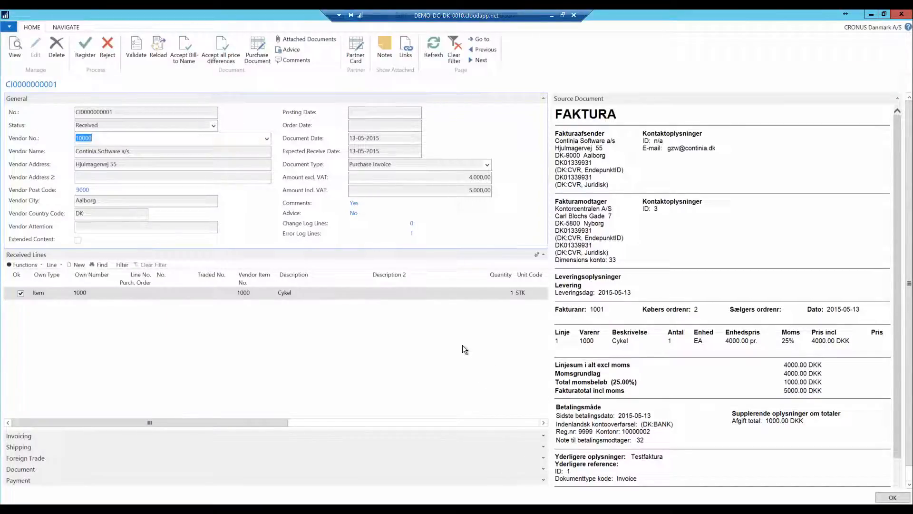
- Set the document's Register to option to Purchase Invoice, confirm the change and close the card
left_click(543, 469)
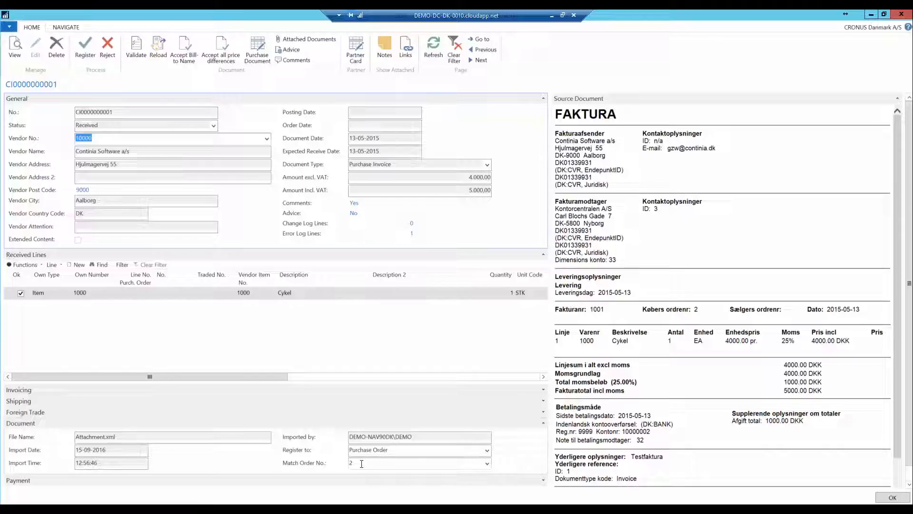
left_click(487, 452)
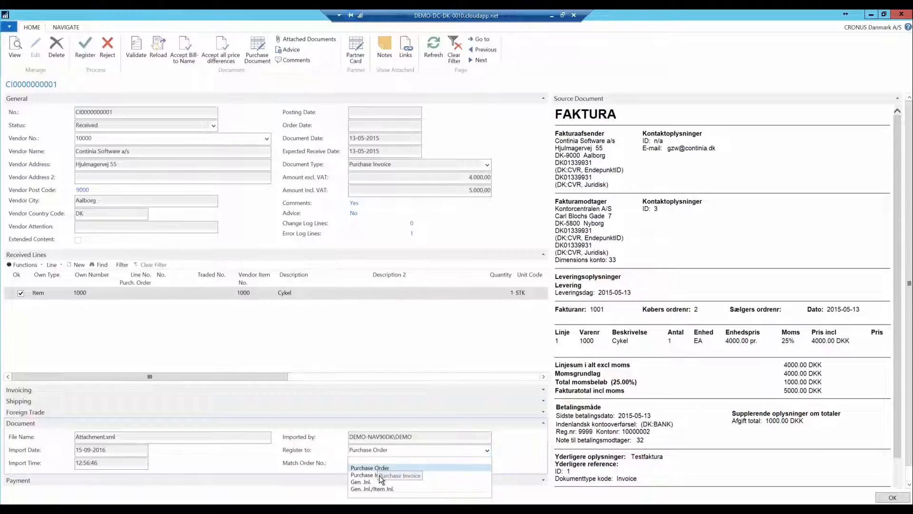
left_click(379, 475)
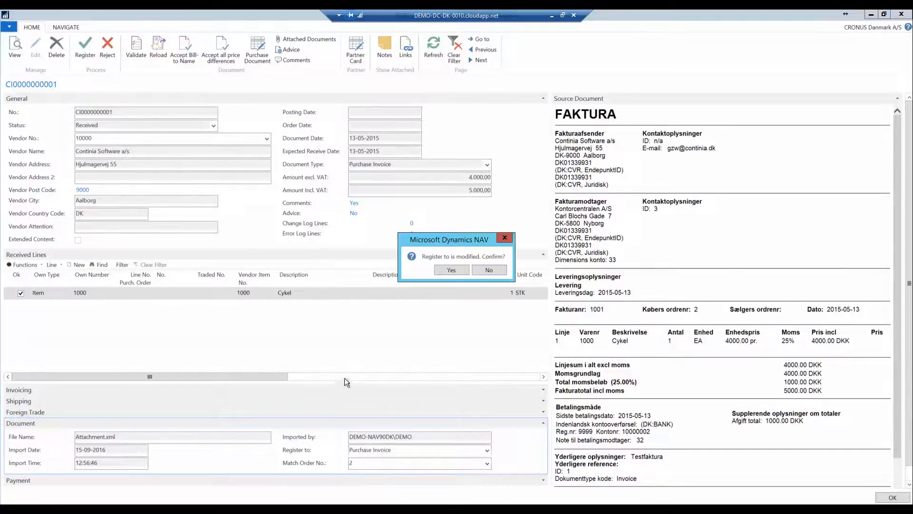
left_click(457, 269)
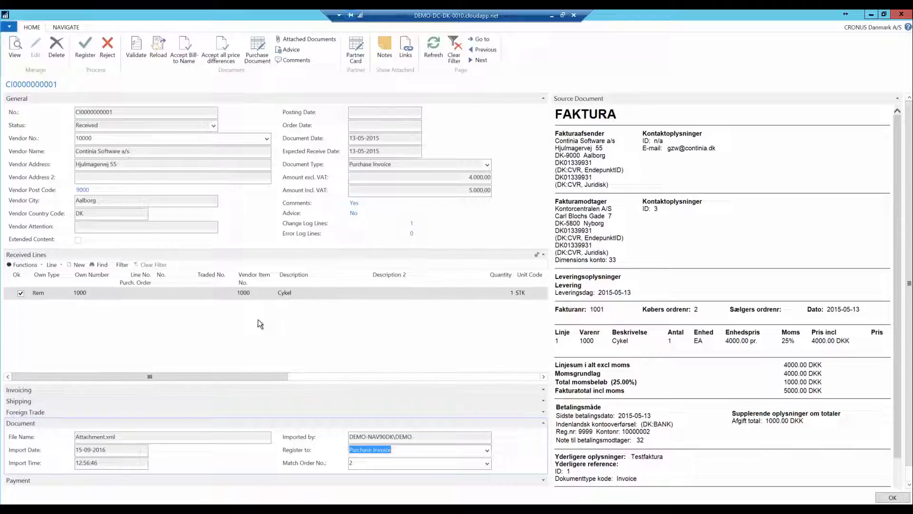
key("Escape")
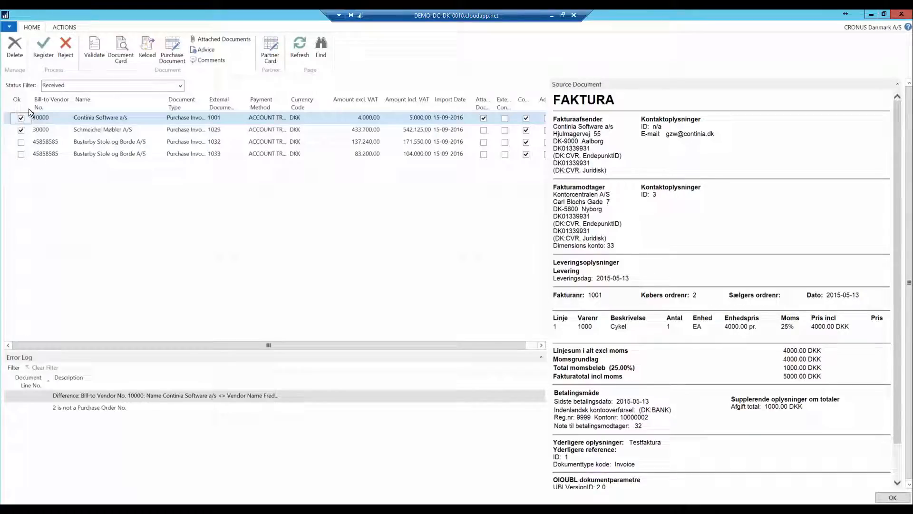
- Register all journal documents marked OK
left_click(63, 26)
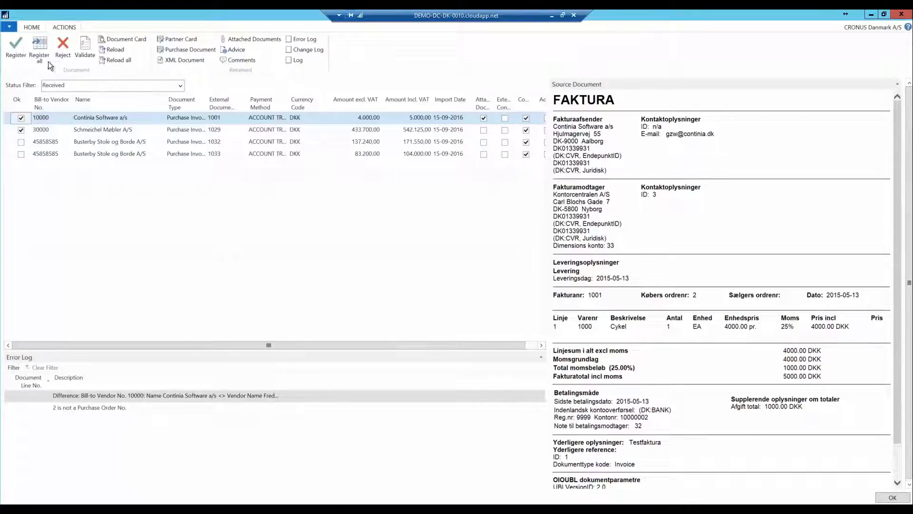
left_click(40, 45)
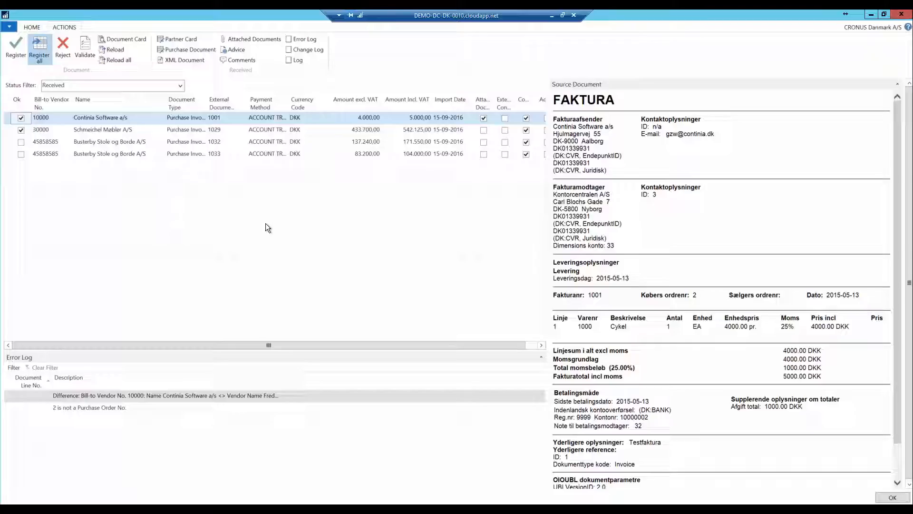
left_click(509, 272)
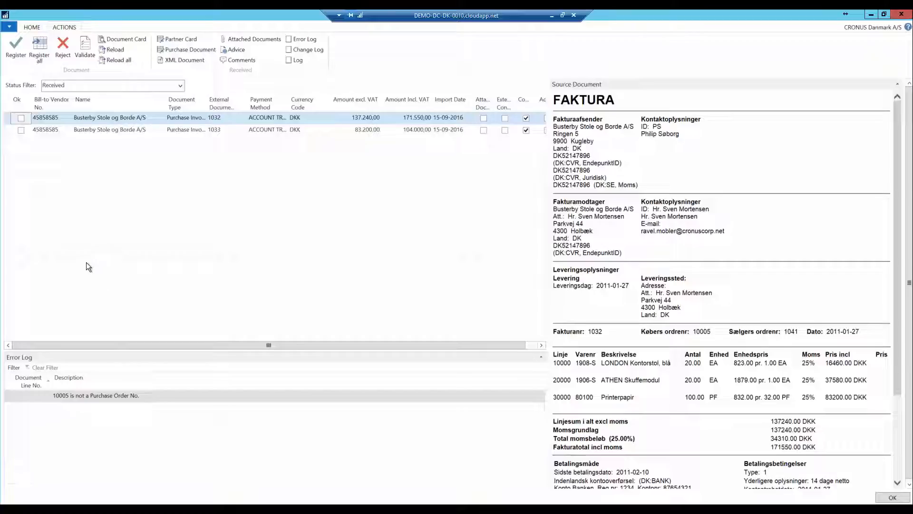
- Open the 1032 invoice's document card and set its Match Order No. to order 1005, confirming the change
left_click(120, 42)
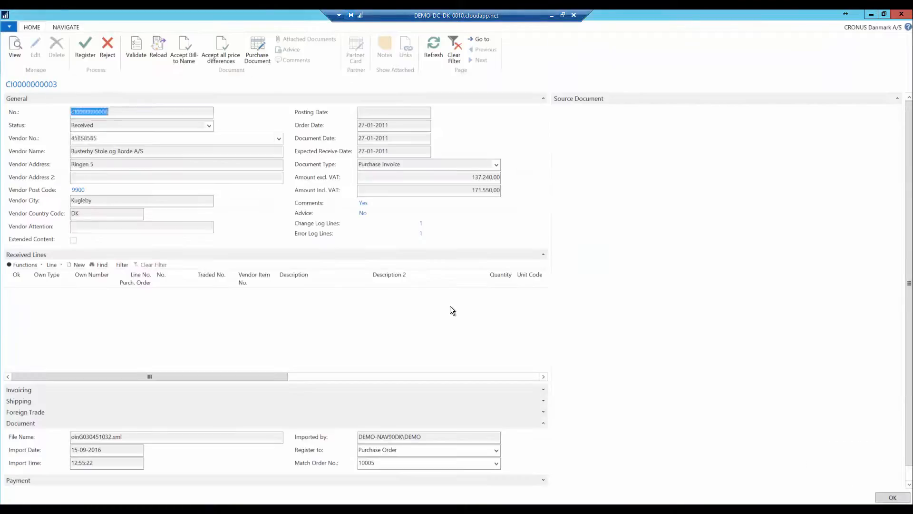
left_click(495, 464)
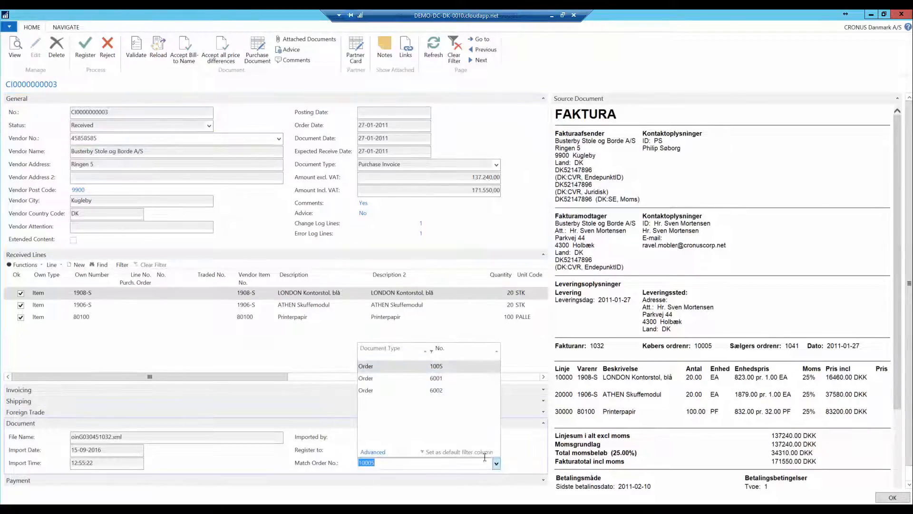
left_click(368, 366)
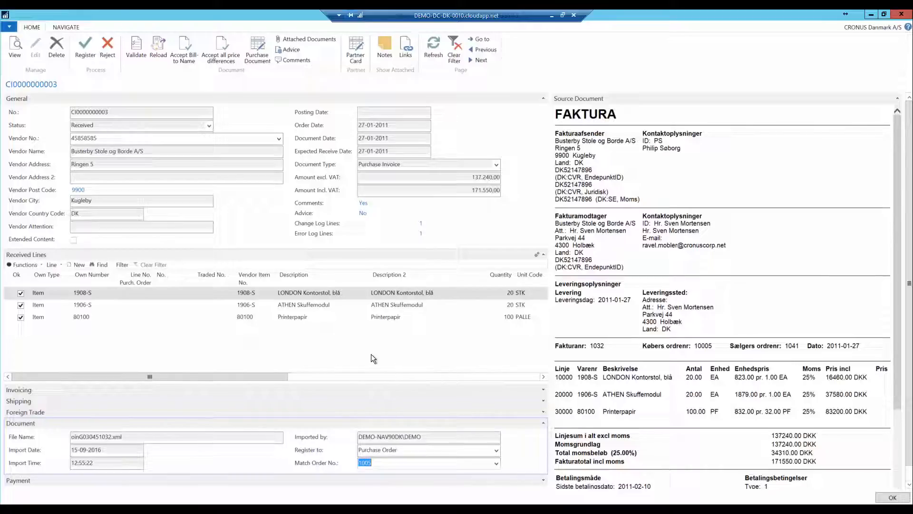
left_click(322, 329)
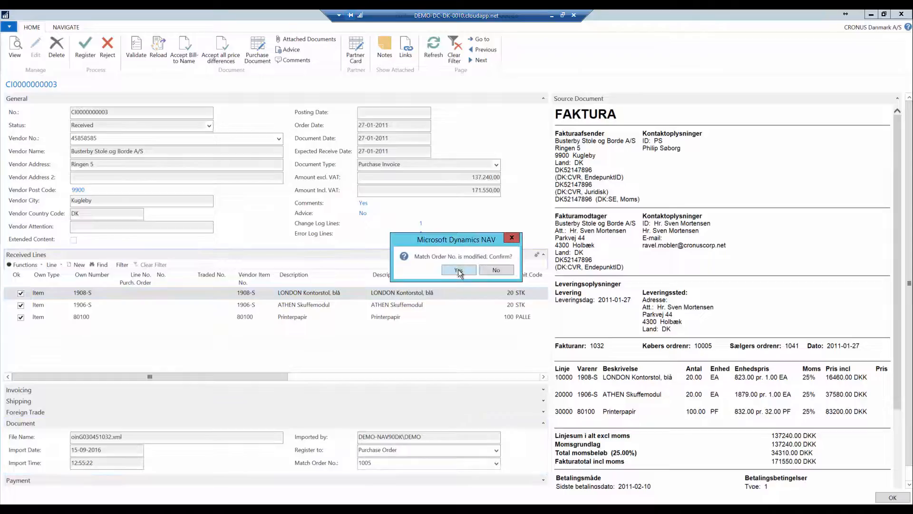
left_click(458, 269)
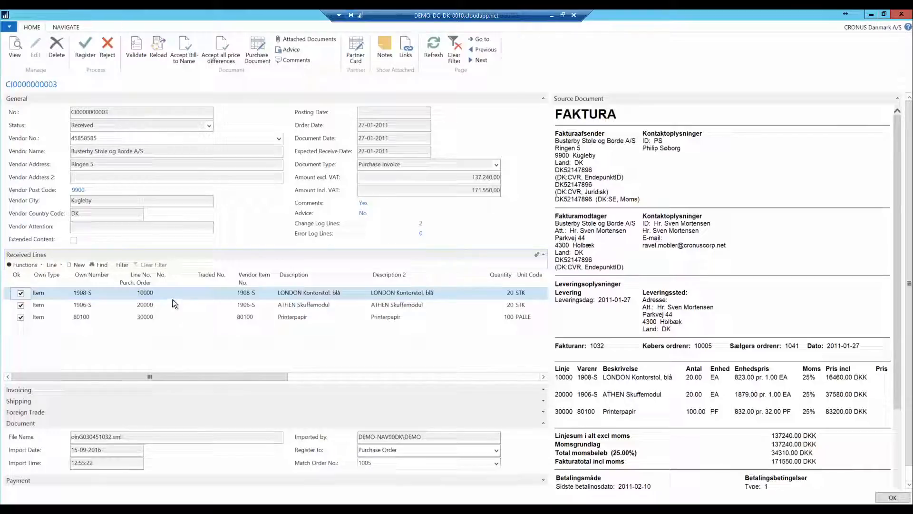
- Look up the purchase order lines for the first received line, cancel the lookup and close the card
left_click(154, 293)
left_click(151, 294)
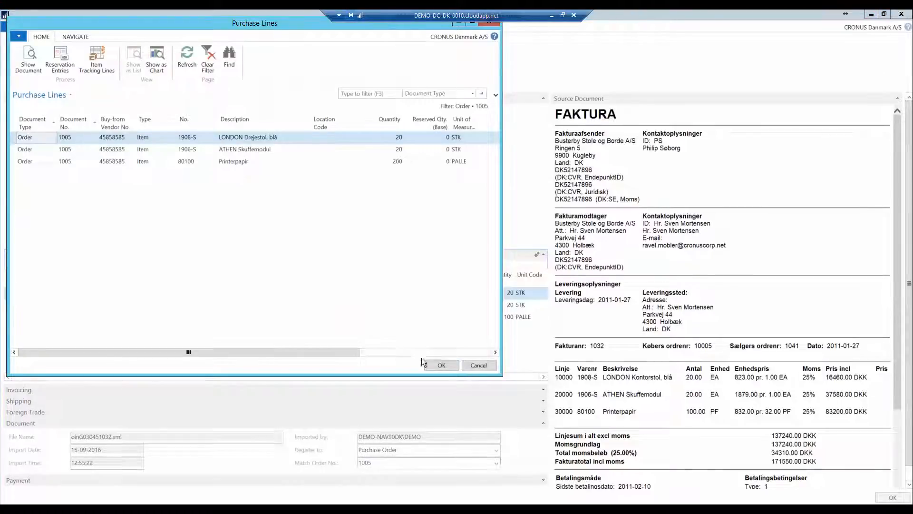
left_click(472, 367)
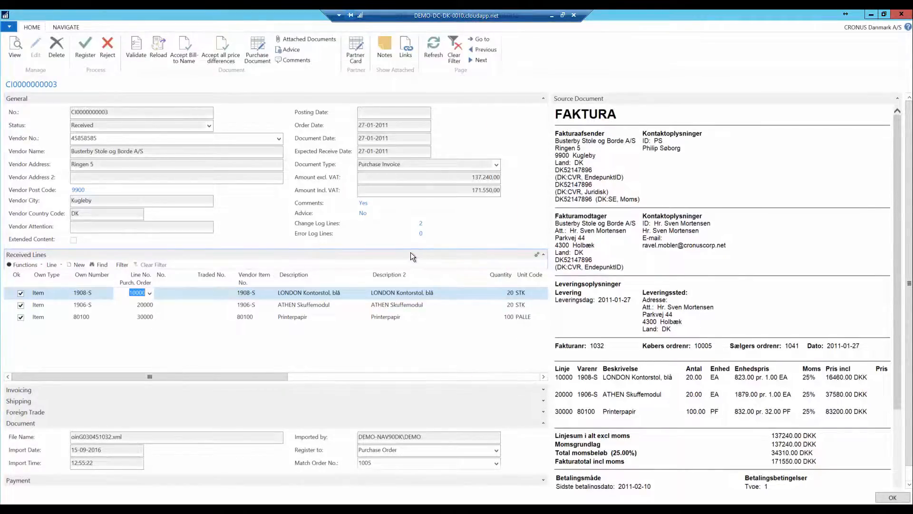
key("Escape")
- Open the 1033 invoice's document card and widen its error log to read the error
left_click(123, 130)
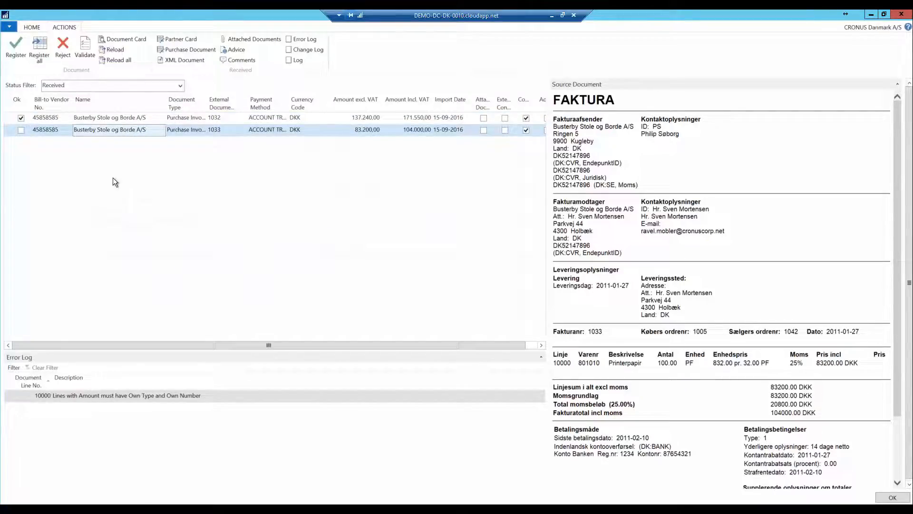
left_click(121, 39)
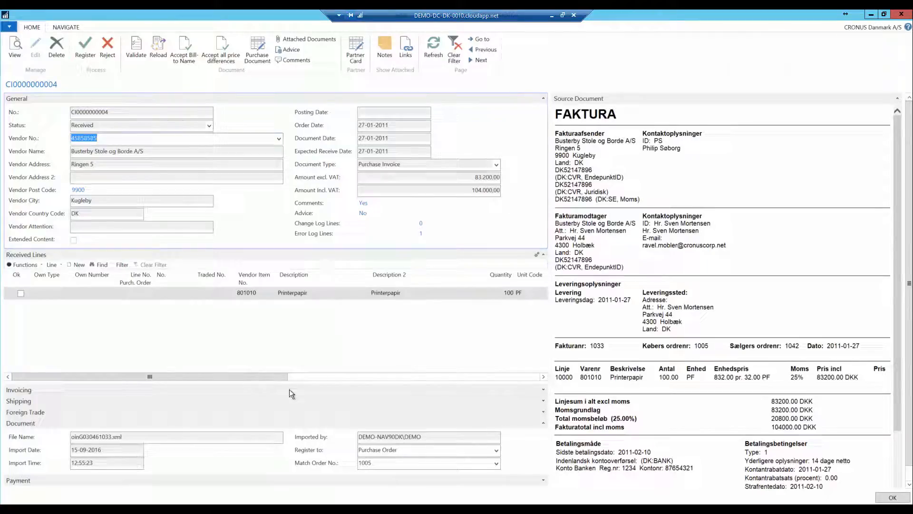
left_click(421, 233)
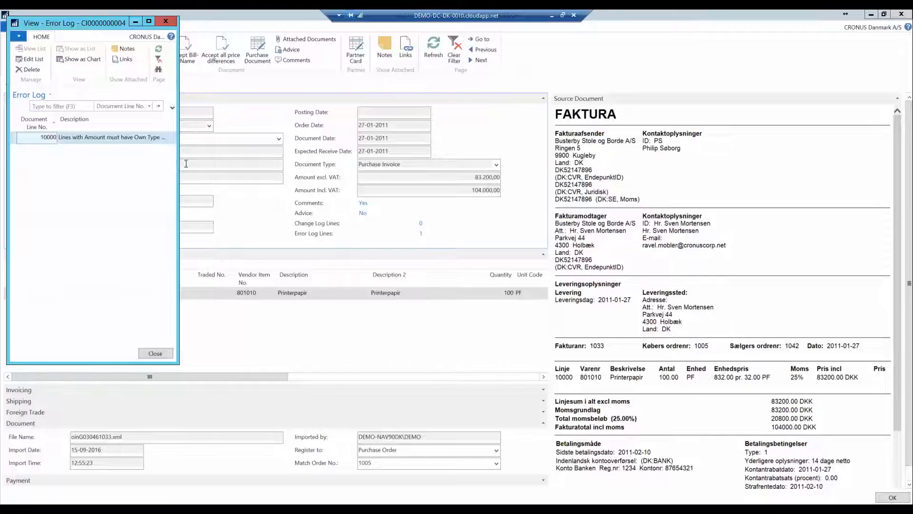
left_click_drag(179, 167, 376, 184)
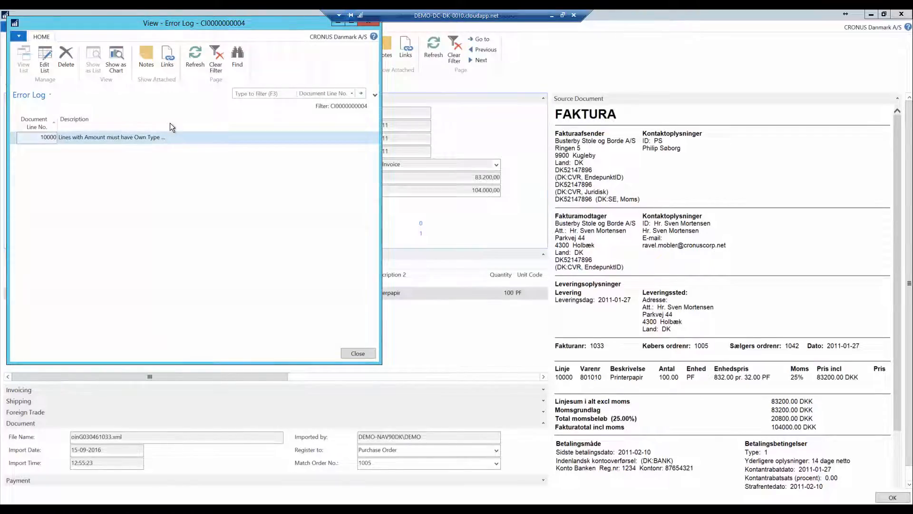
left_click_drag(169, 123, 261, 125)
key("Escape")
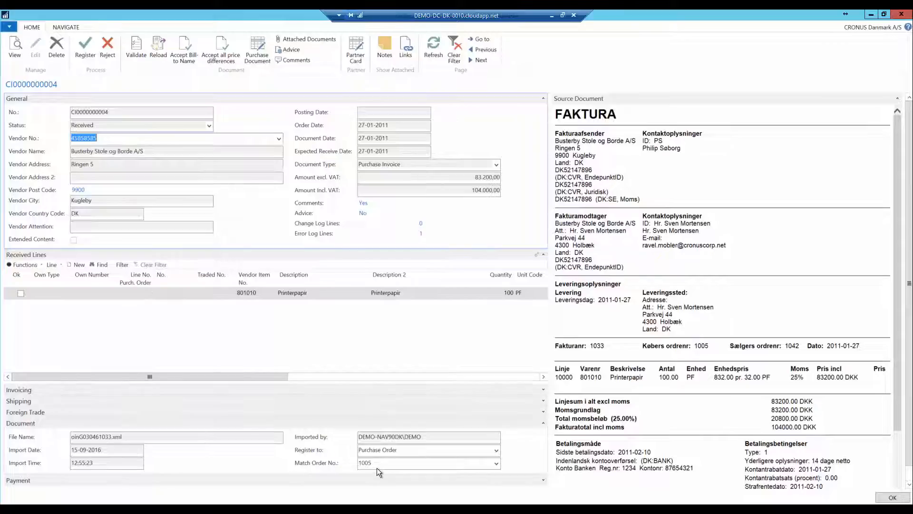
- Match the received Printerpapir line to purchase order line 30000 for item 80100
left_click(146, 294)
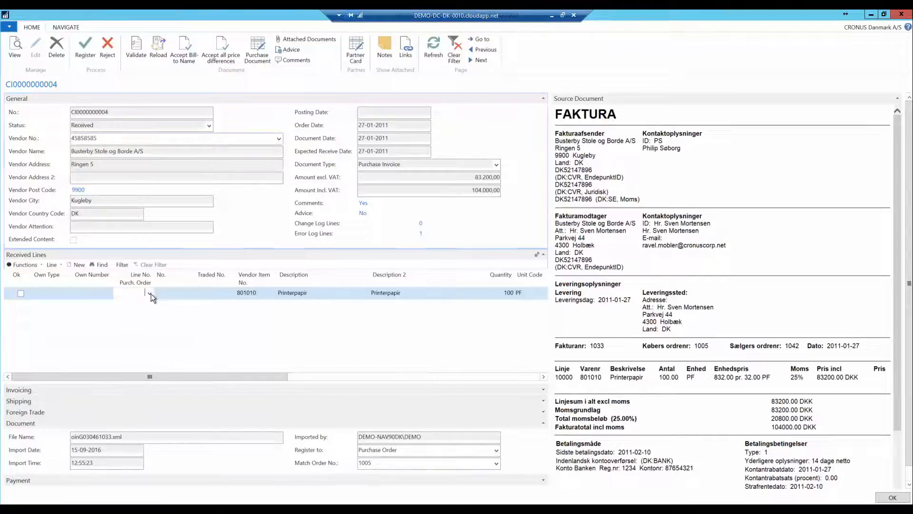
left_click(149, 295)
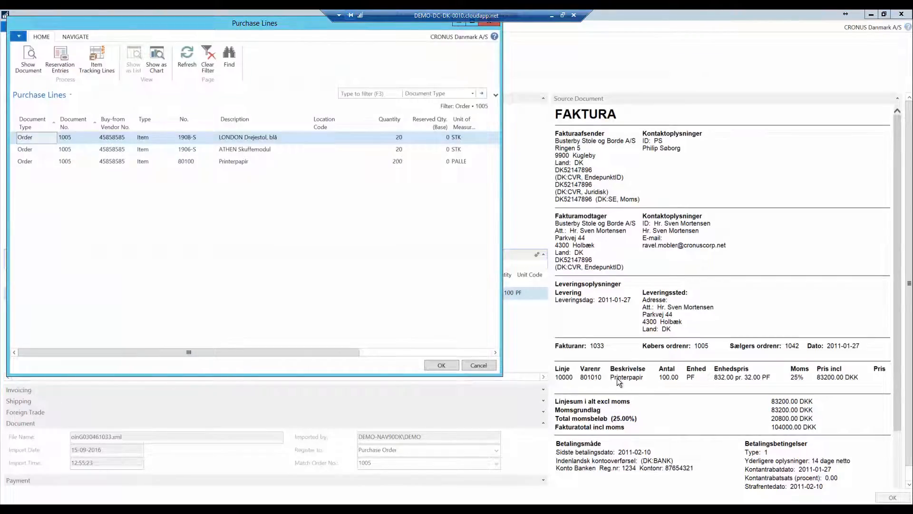
double_click(227, 161)
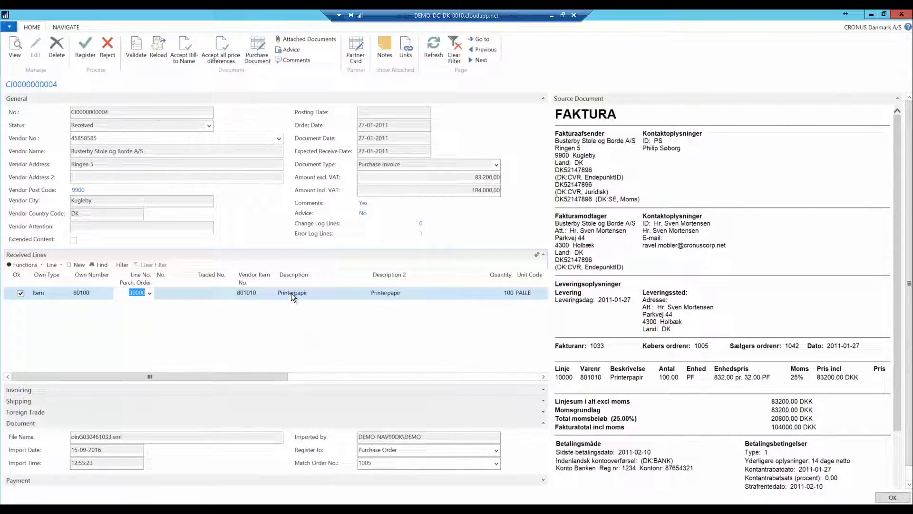
- Register the 1033 document and enlarge the resulting purchase invoice window and its document preview
left_click(136, 48)
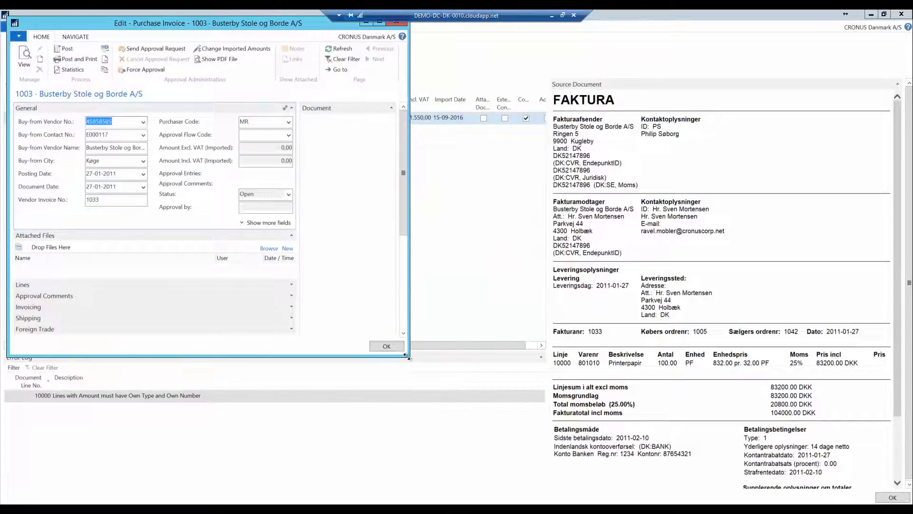
left_click_drag(407, 356, 632, 453)
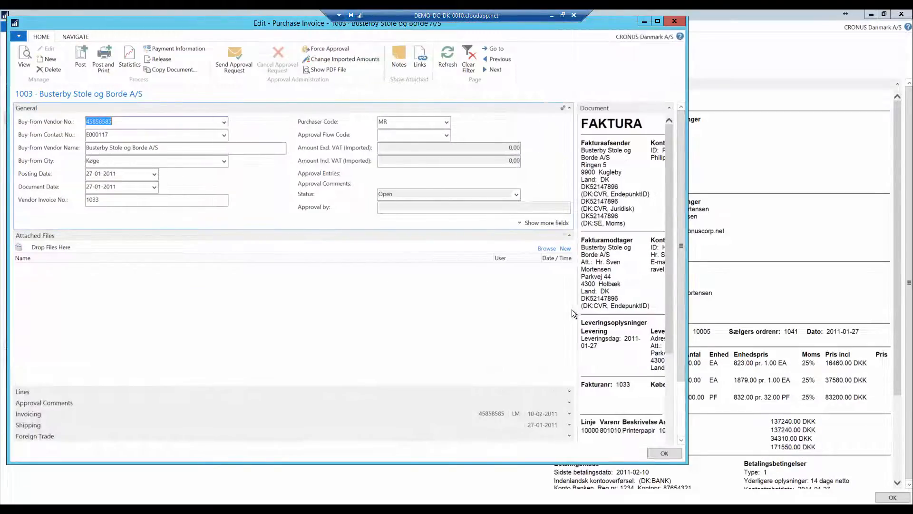
left_click(477, 304)
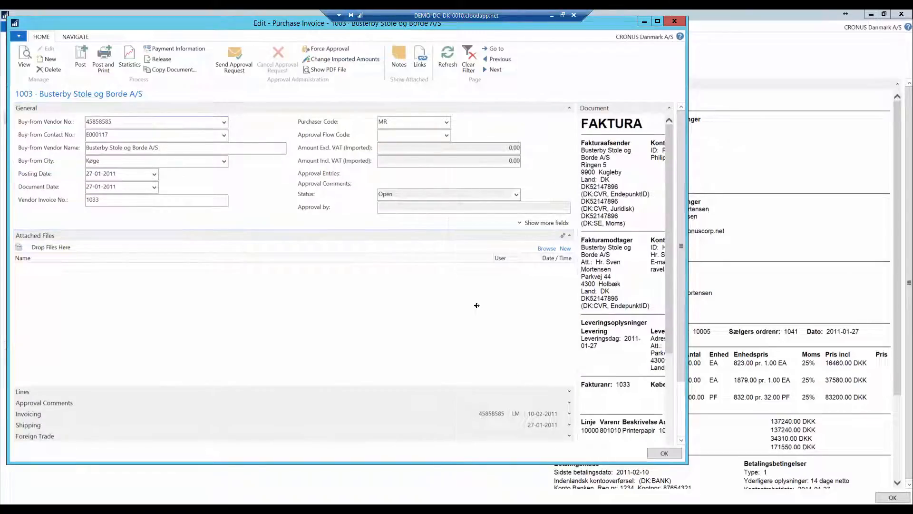
left_click_drag(476, 305, 460, 352)
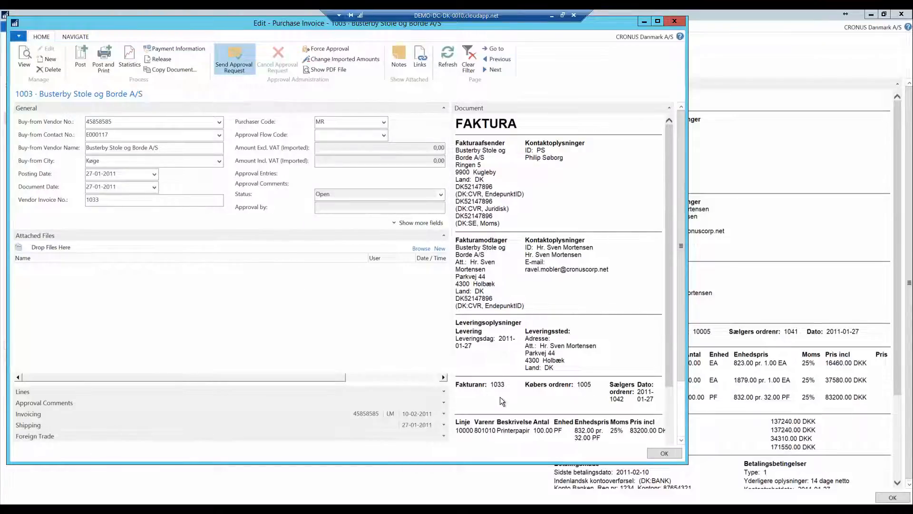
- Send approval requests for the purchase invoices 1003 and 1004 and close the invoice window
left_click(386, 254)
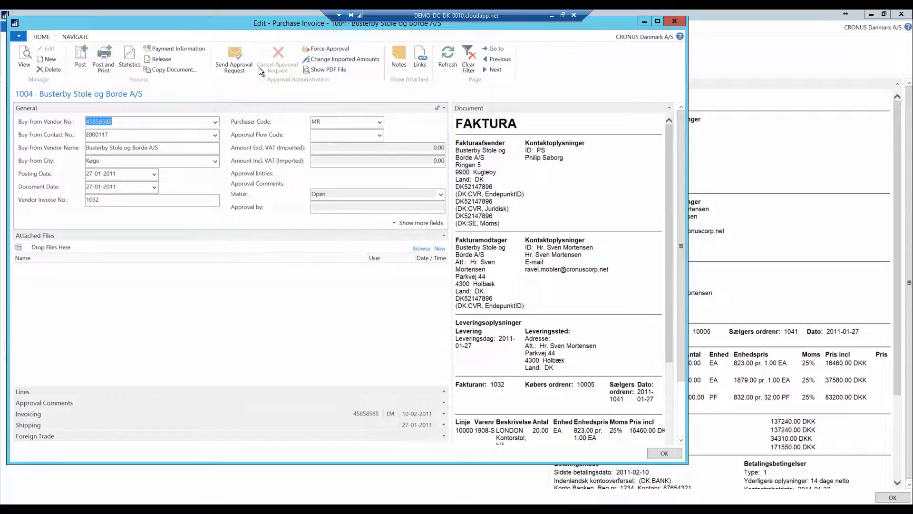
left_click(237, 58)
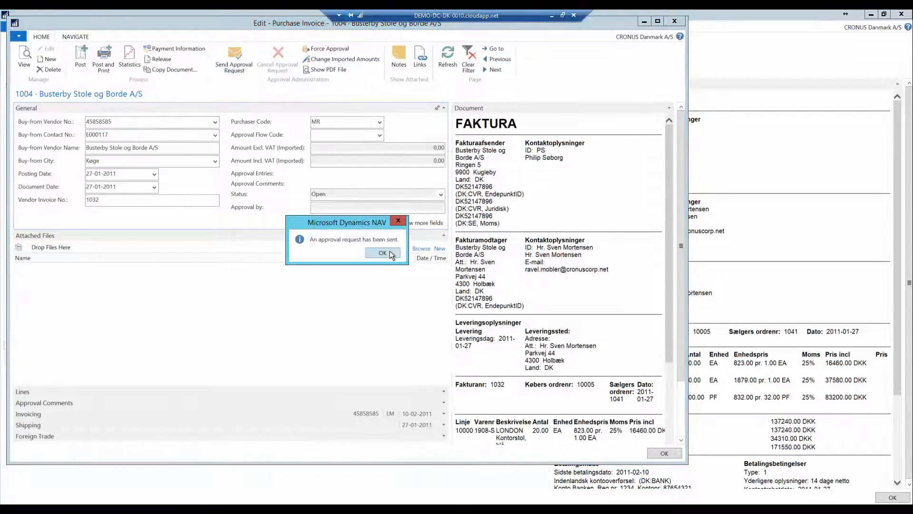
left_click(384, 252)
key("Escape")
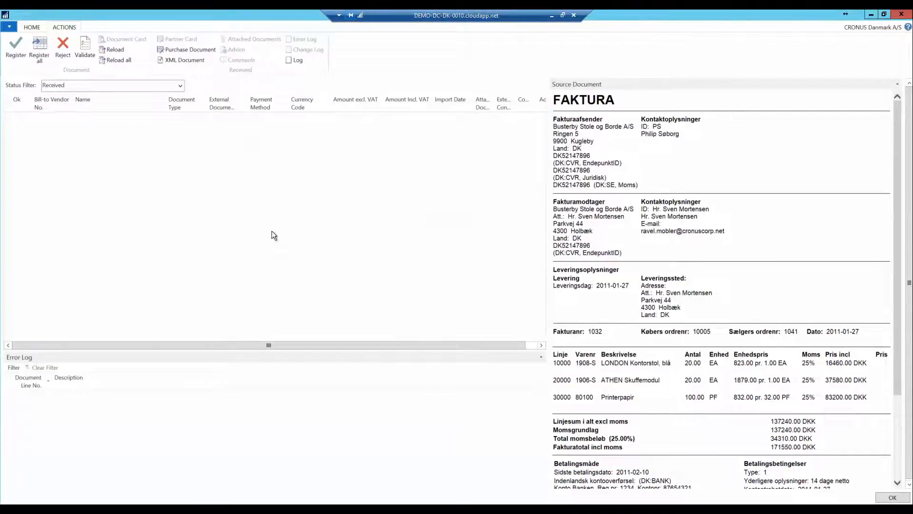
- Open the list of open purchase invoices and send approval requests for invoices 1001 and 1002
key("Escape")
left_click(138, 66)
left_click(88, 236)
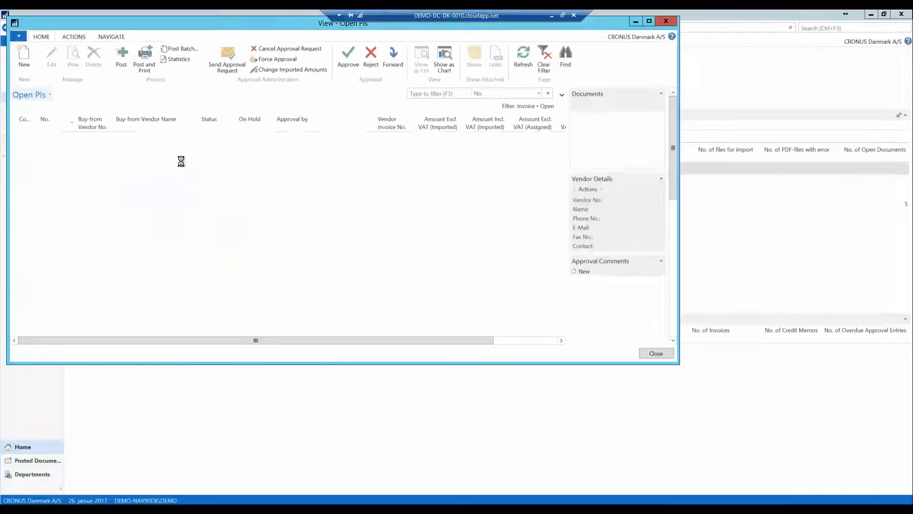
left_click(222, 56)
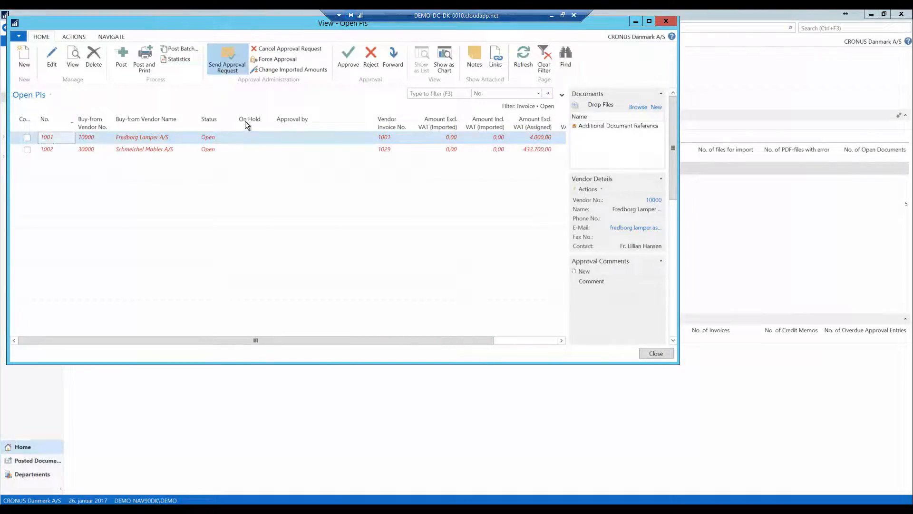
left_click(373, 202)
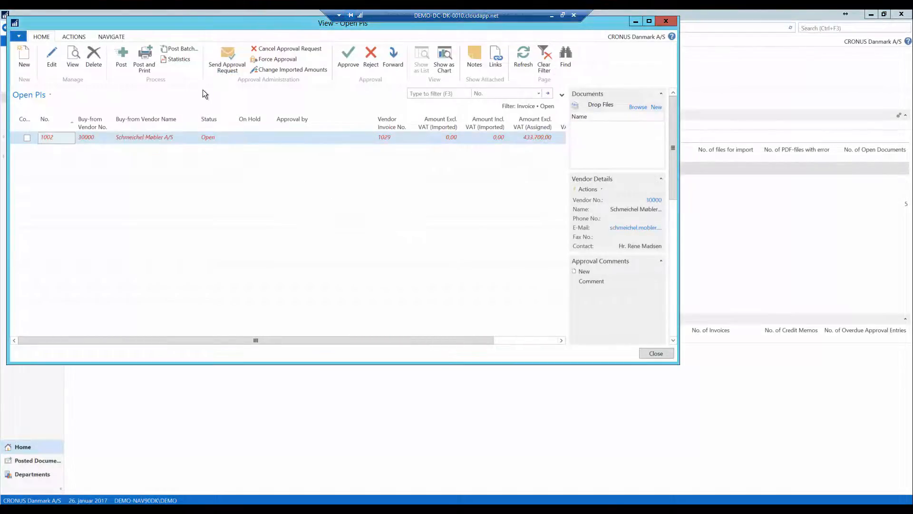
left_click(375, 204)
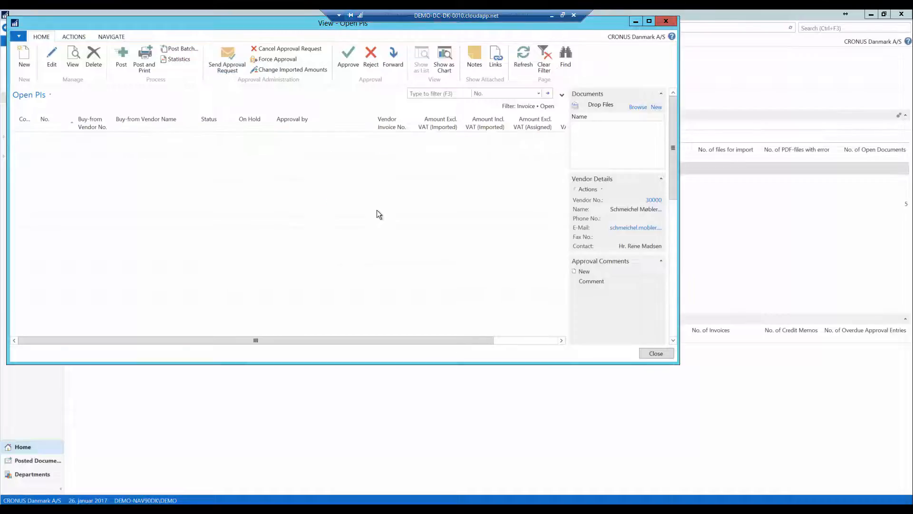
- Close the list, refresh the role center and launch Web Approval as the invoice approver
key("Escape")
left_click(136, 60)
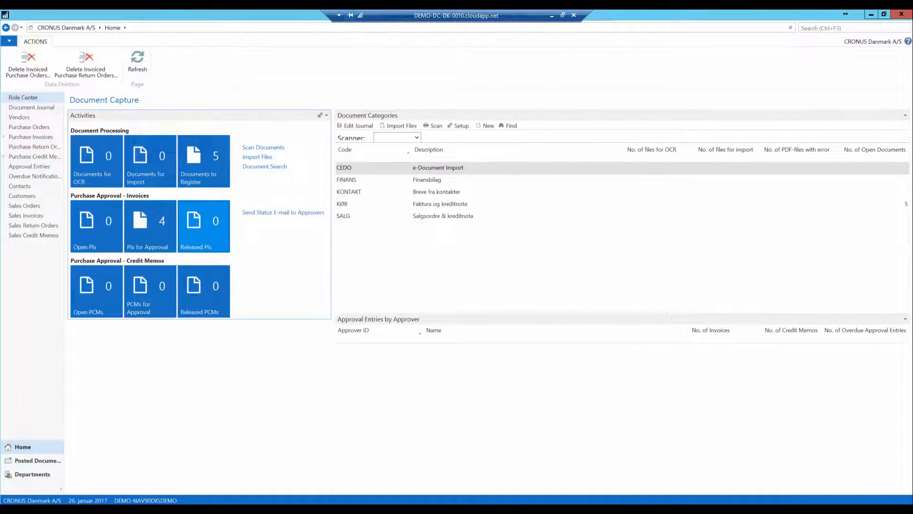
left_click(463, 263)
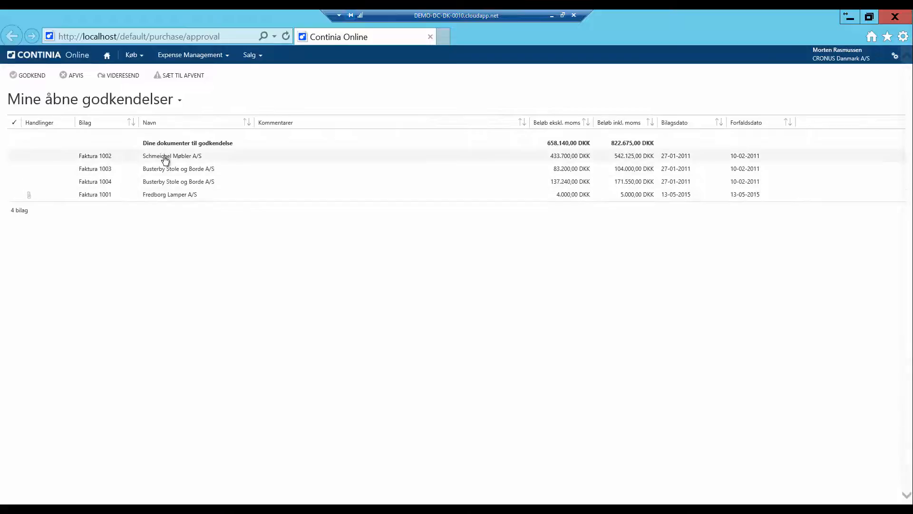
- Open each pending invoice in Web Approval and approve invoices 1002, 1003, 1004 and 1001
left_click(164, 157)
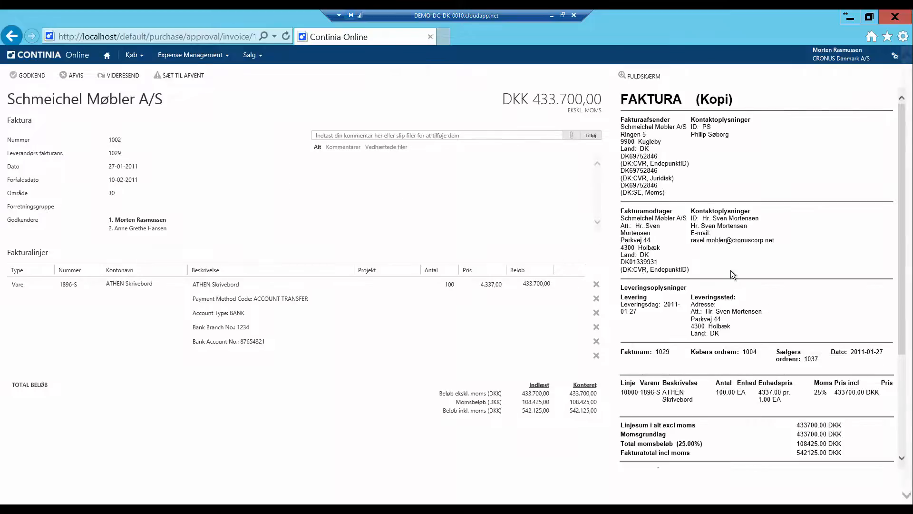
left_click(254, 312)
left_click(31, 76)
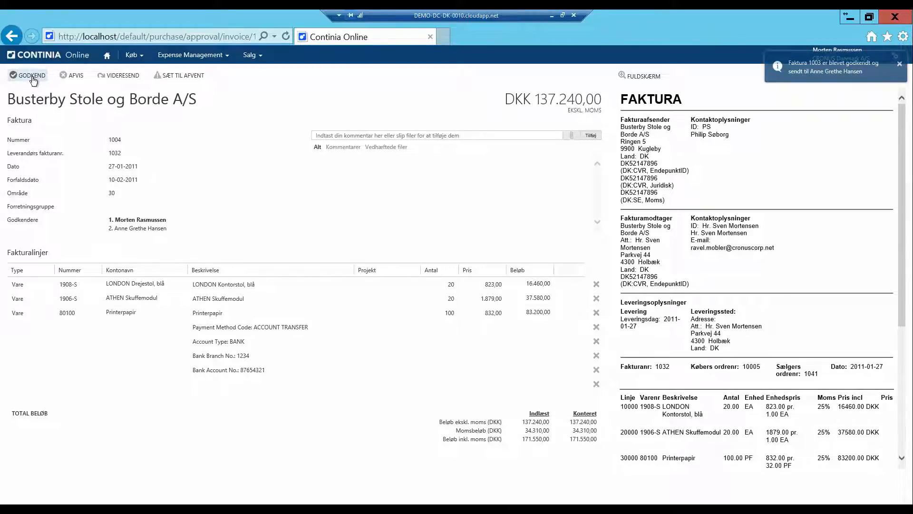
left_click(33, 80)
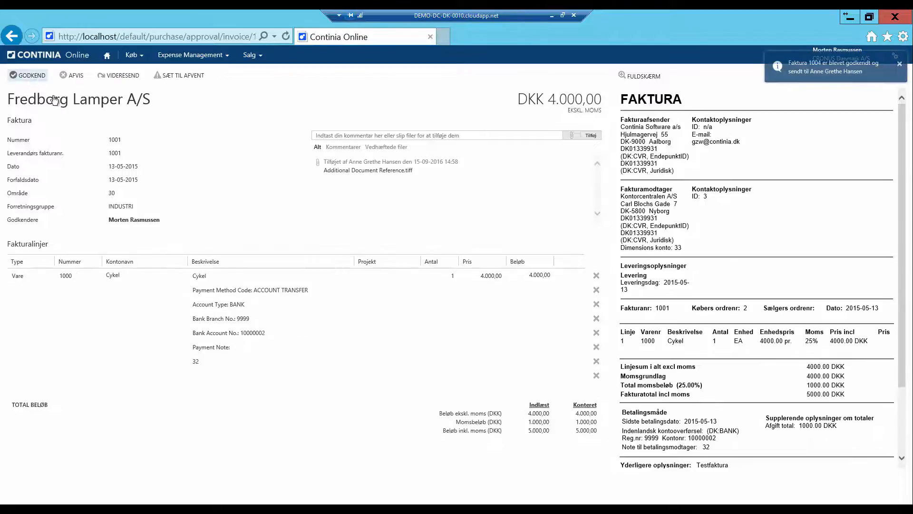
mouse_move(368, 171)
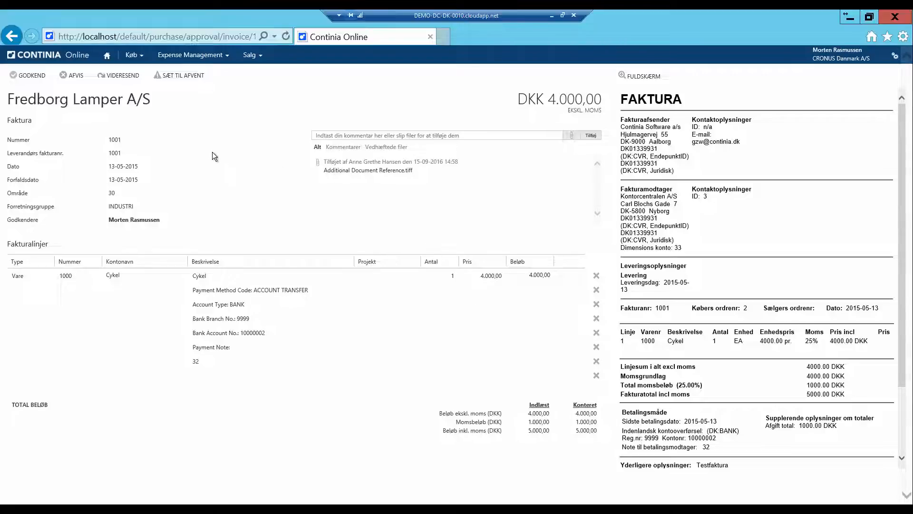
left_click(30, 77)
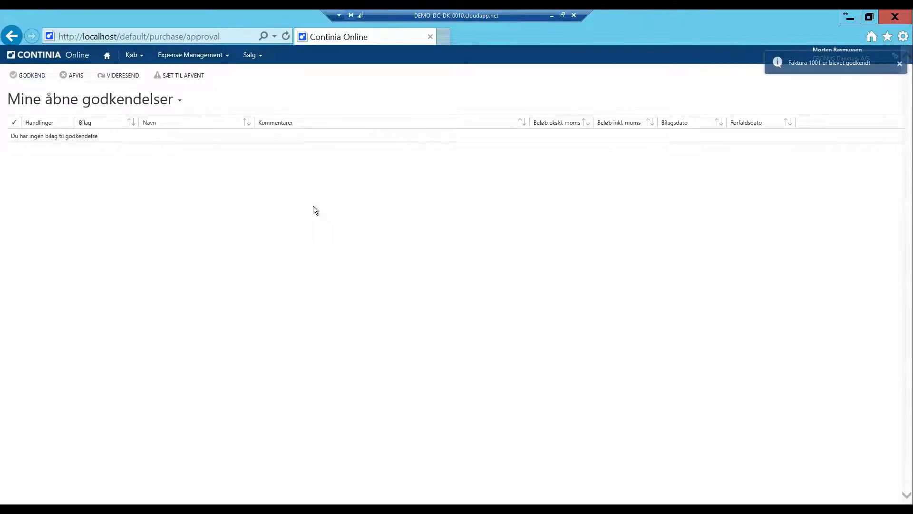
- Return to the Document Capture role center and refresh it
left_click(883, 15)
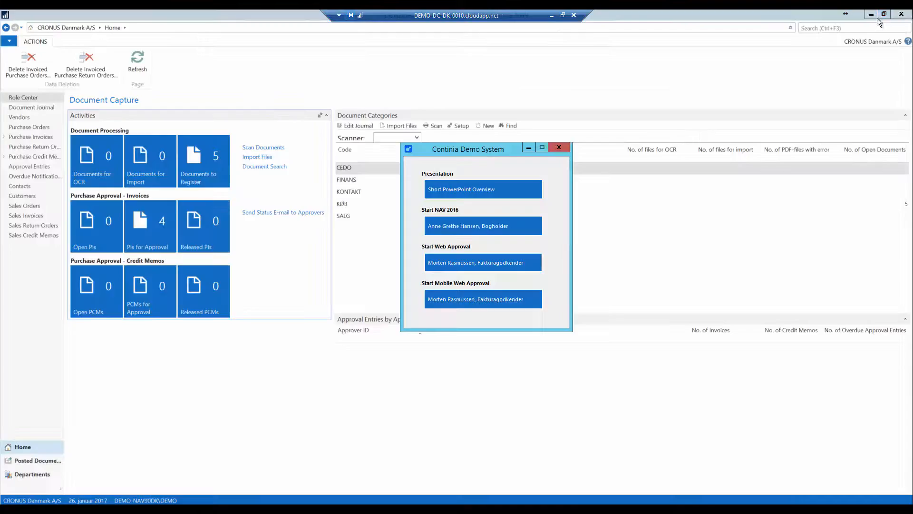
left_click(138, 65)
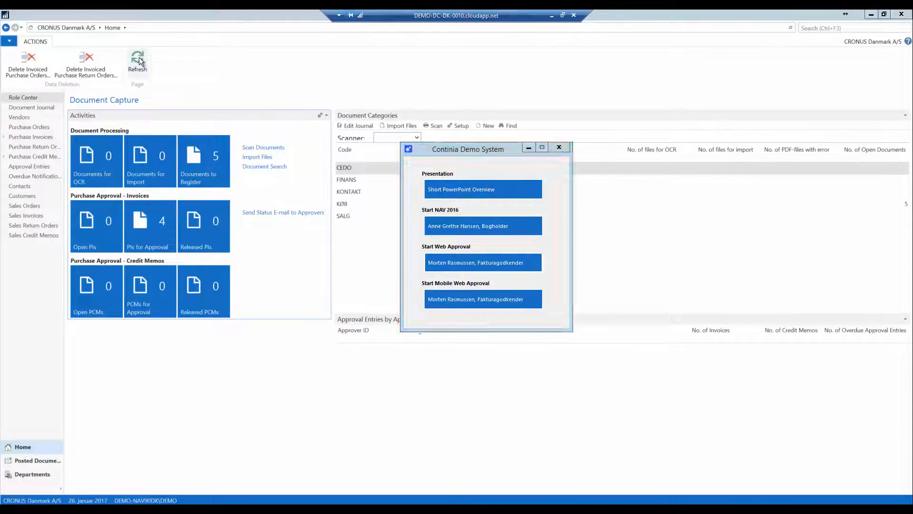
- Open the purchase invoices awaiting approval and approve invoices 1002, 1003 and 1004, then close the list
left_click(162, 220)
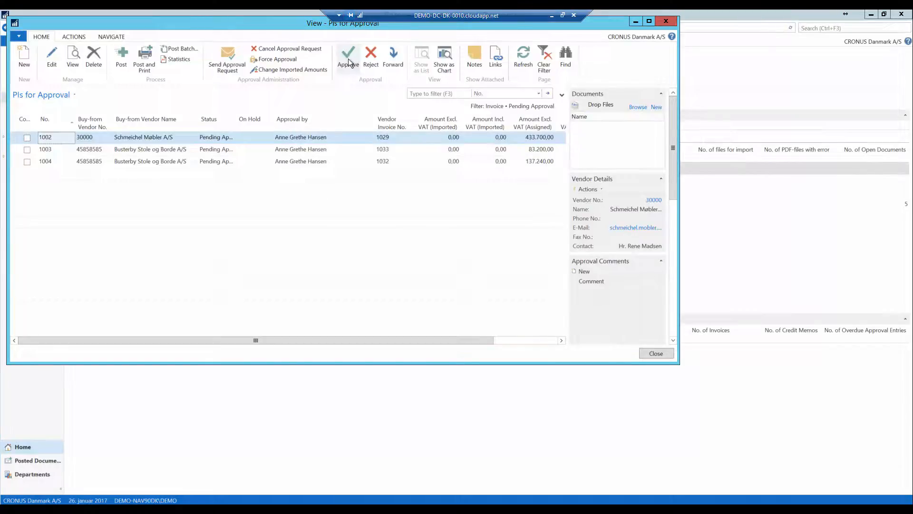
left_click(348, 59)
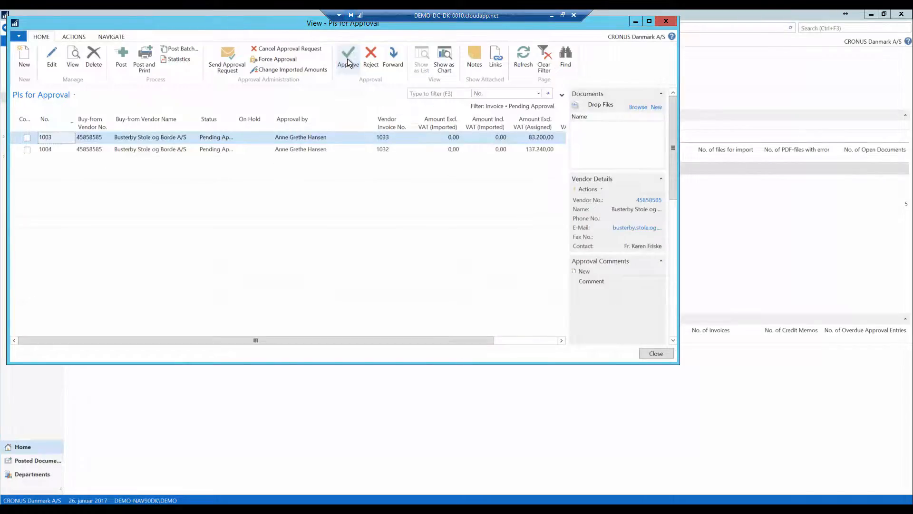
left_click(348, 59)
left_click(354, 70)
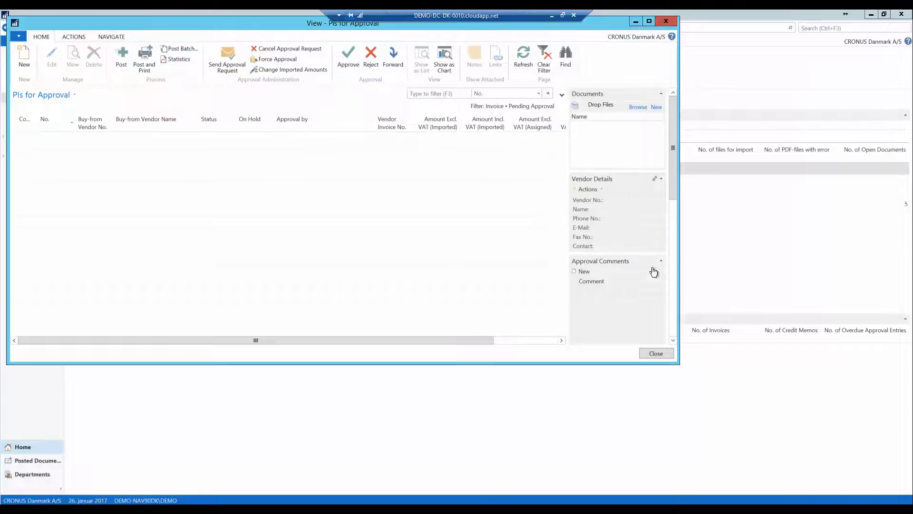
left_click(656, 352)
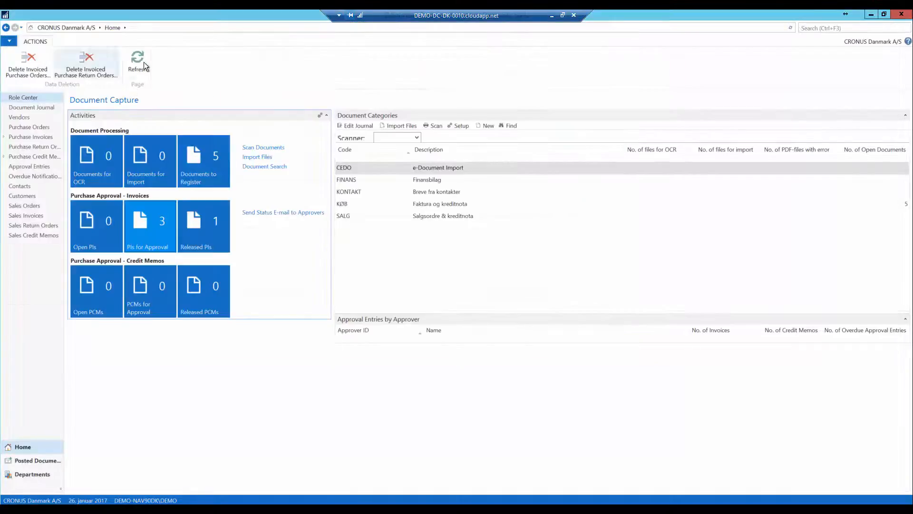
- Open the released purchase invoices and batch-post all four of them
left_click(202, 209)
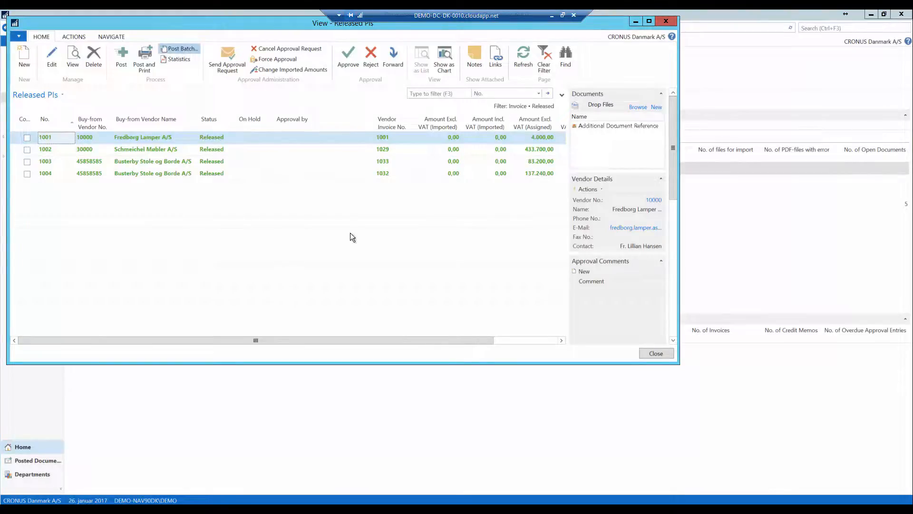
left_click(147, 277)
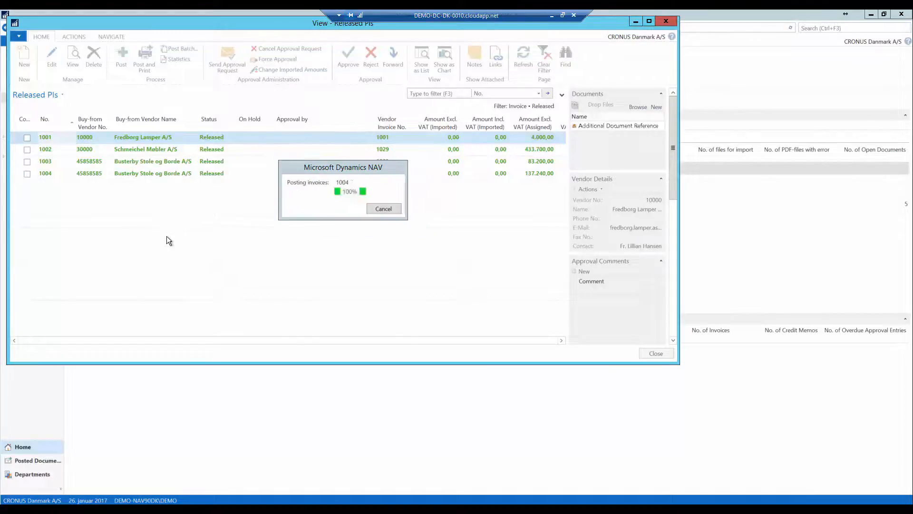
left_click(399, 204)
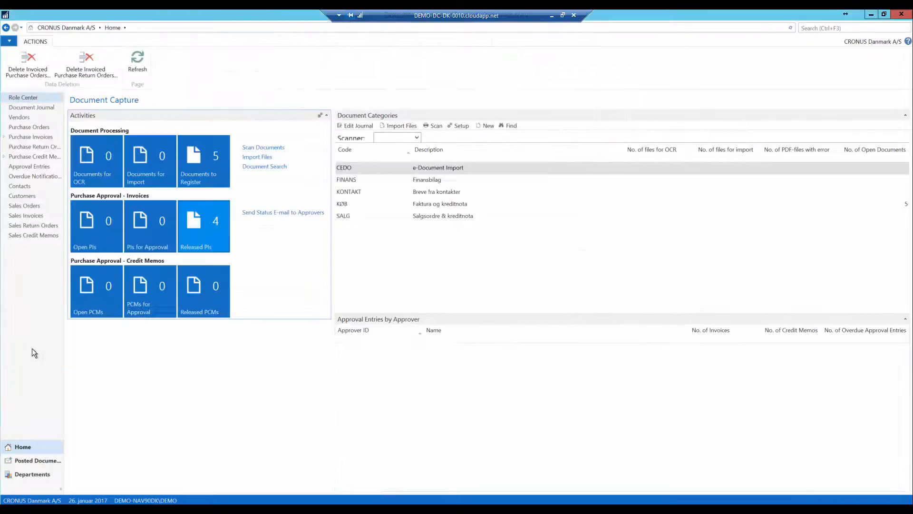
left_click(35, 474)
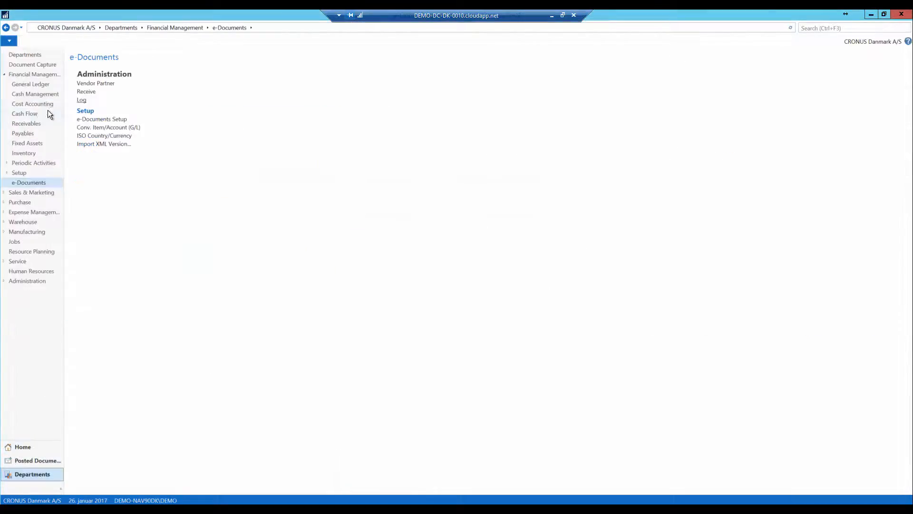
left_click(33, 65)
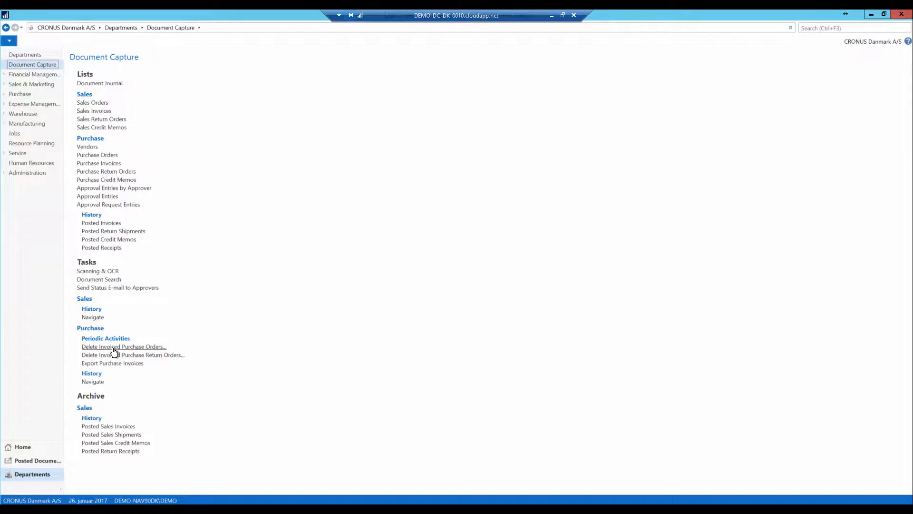
left_click(175, 209)
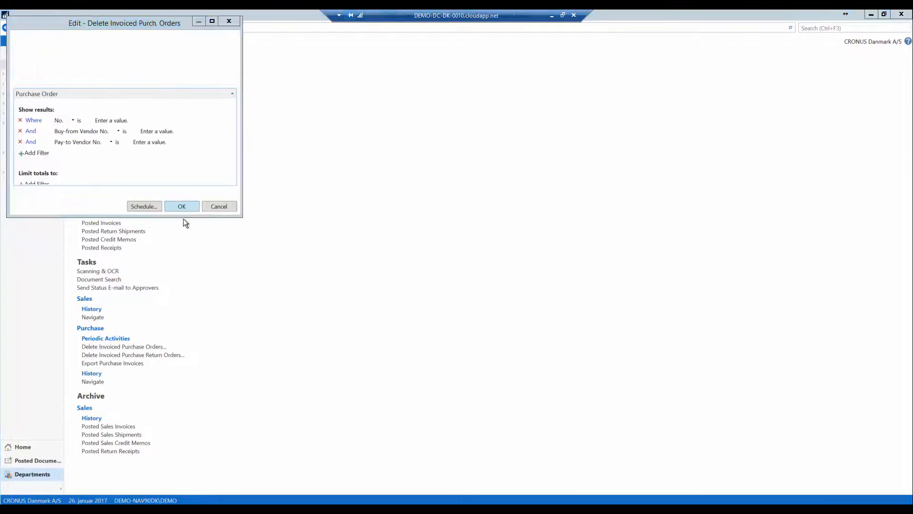
left_click(27, 447)
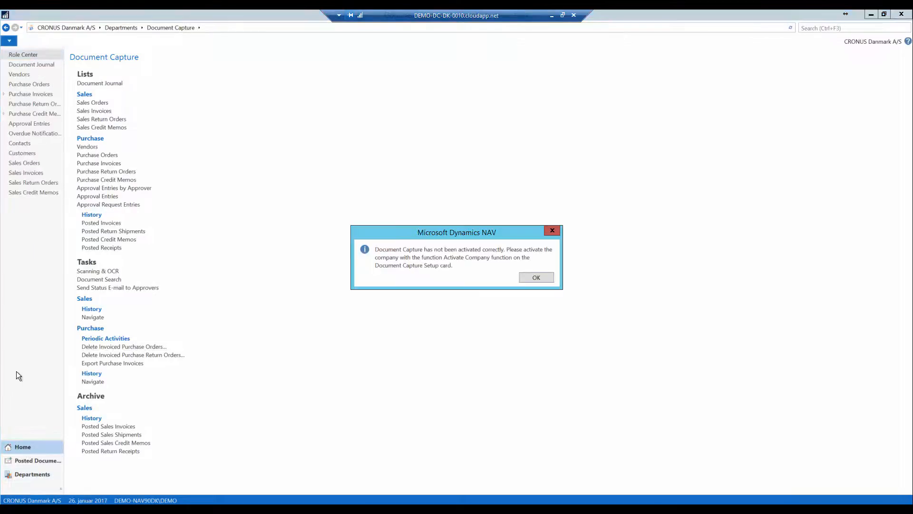
left_click(527, 279)
- Open posted purchase invoice 108037 and navigate to its related e-Document entry
left_click(29, 460)
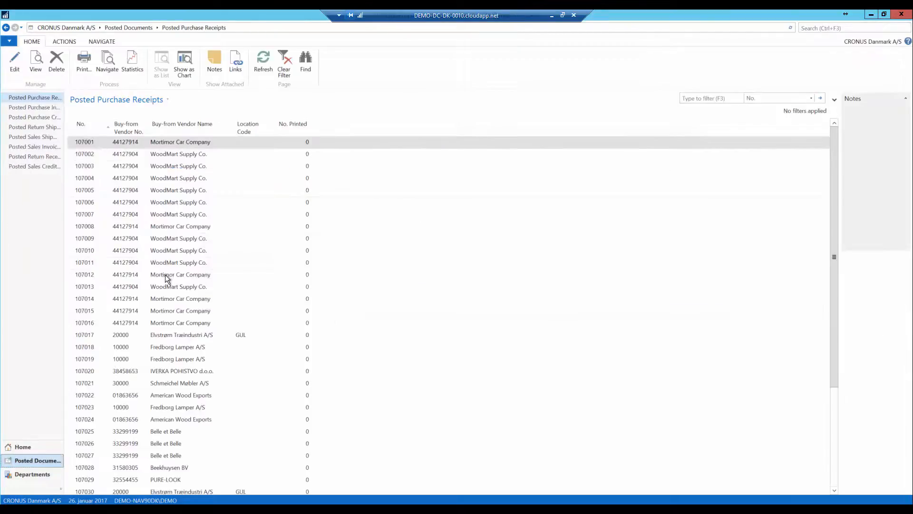
scroll(179, 293, "down", 4)
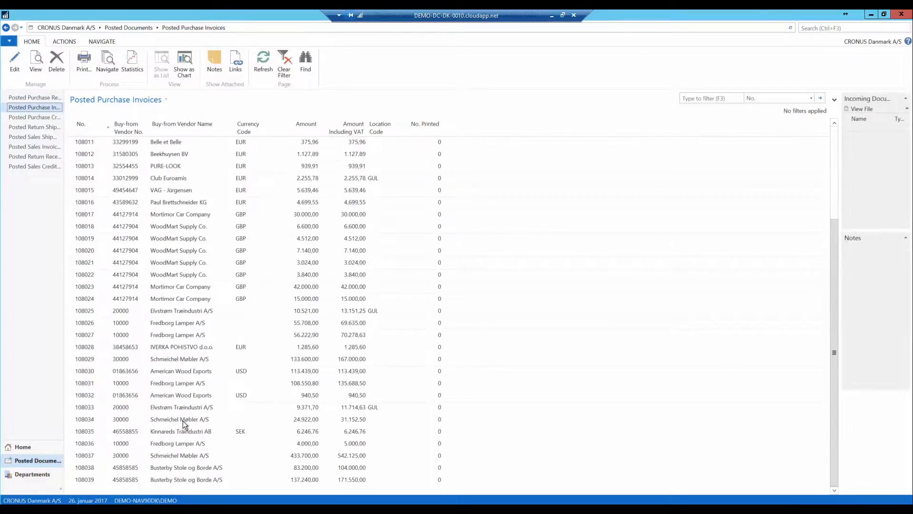
double_click(178, 454)
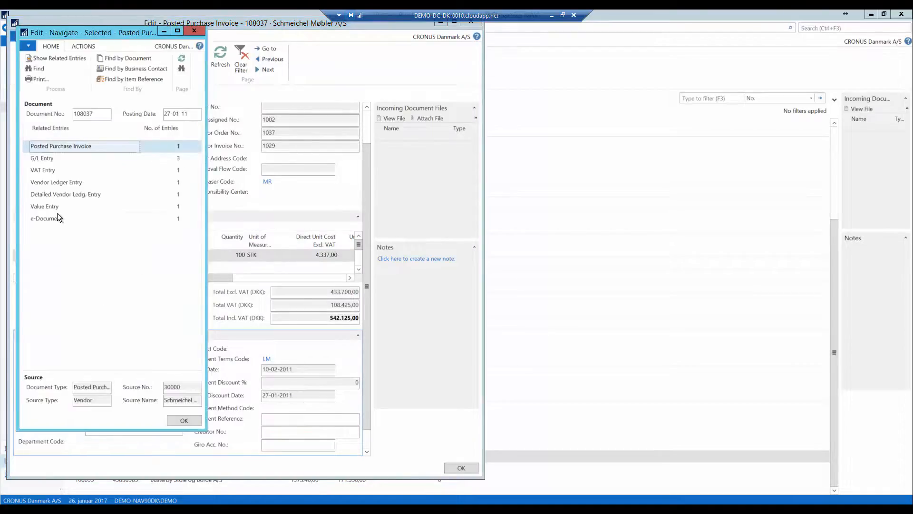
left_click(51, 219)
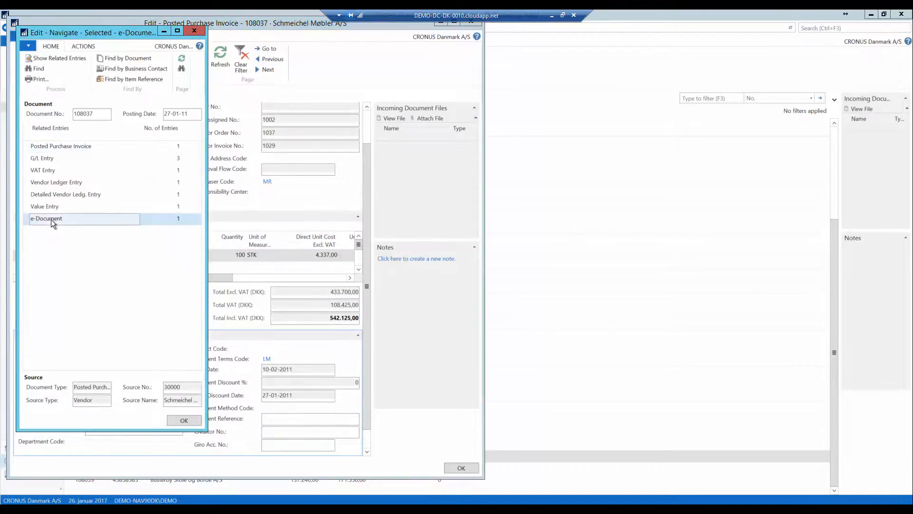
double_click(179, 219)
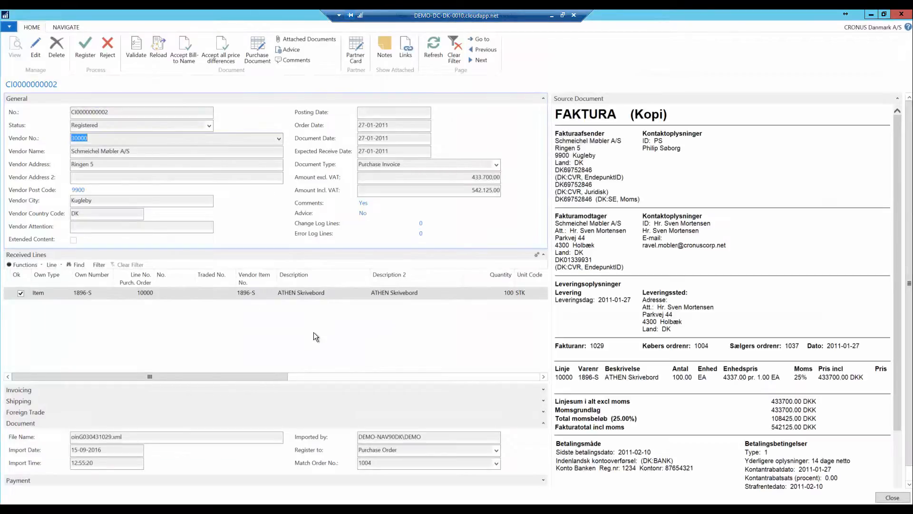
key("Escape")
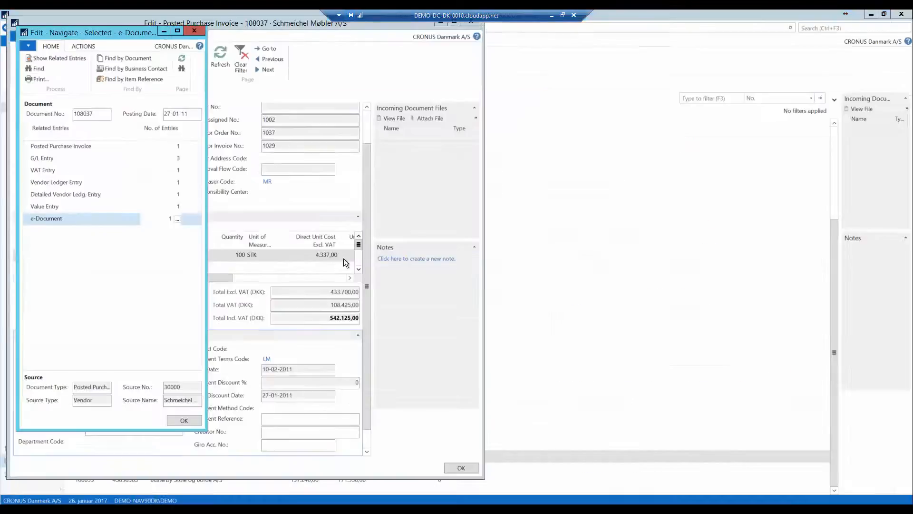
key("Escape")
key("Escape")
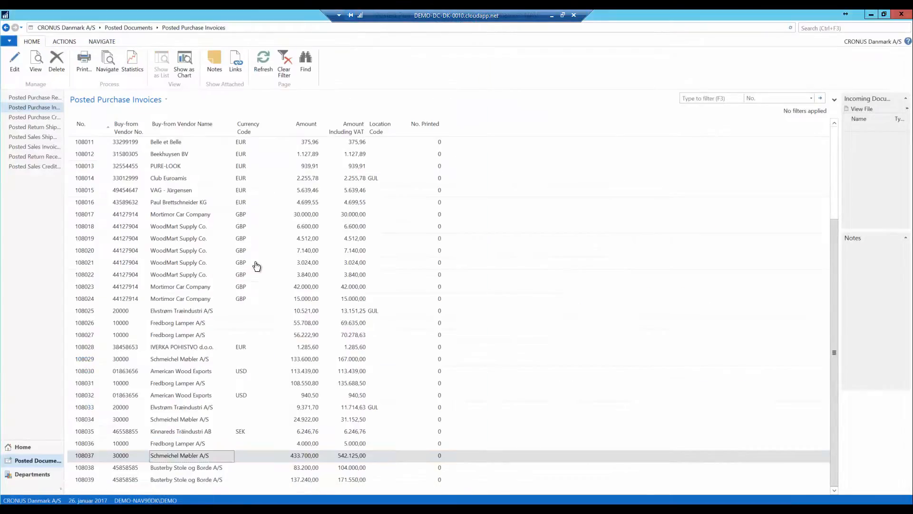
- Open posted purchase invoice 108036 and navigate to its related Document Capture file
double_click(172, 444)
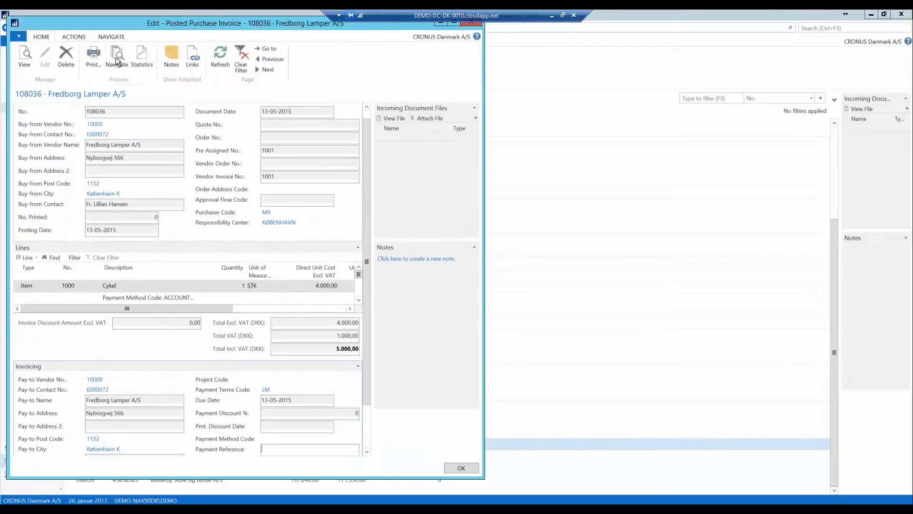
left_click(116, 59)
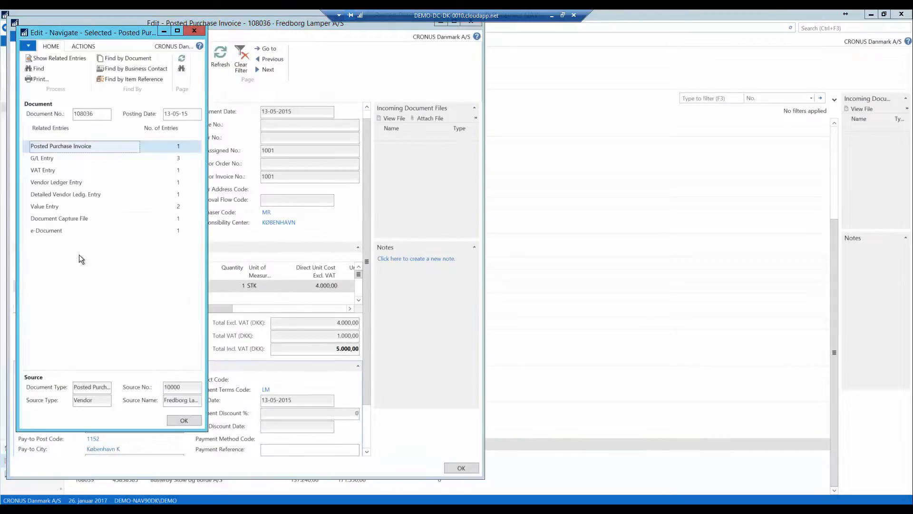
left_click(57, 220)
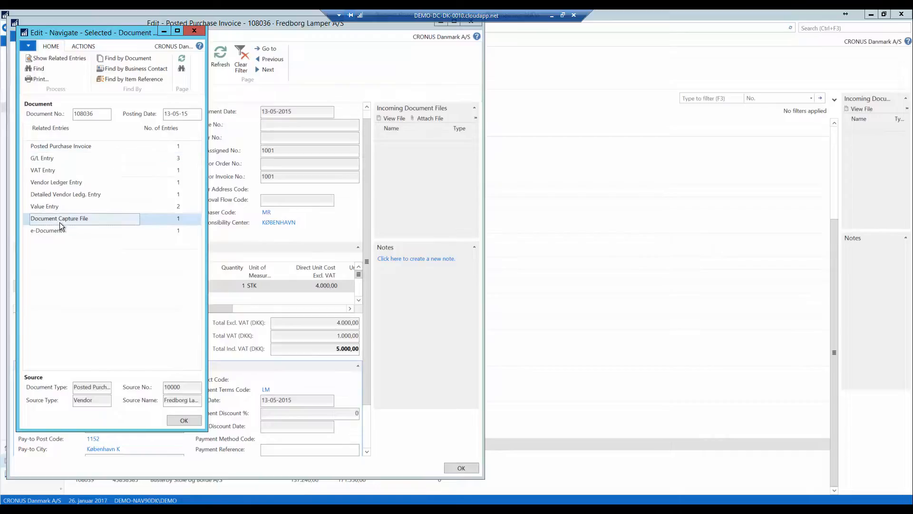
left_click(179, 221)
left_click(182, 420)
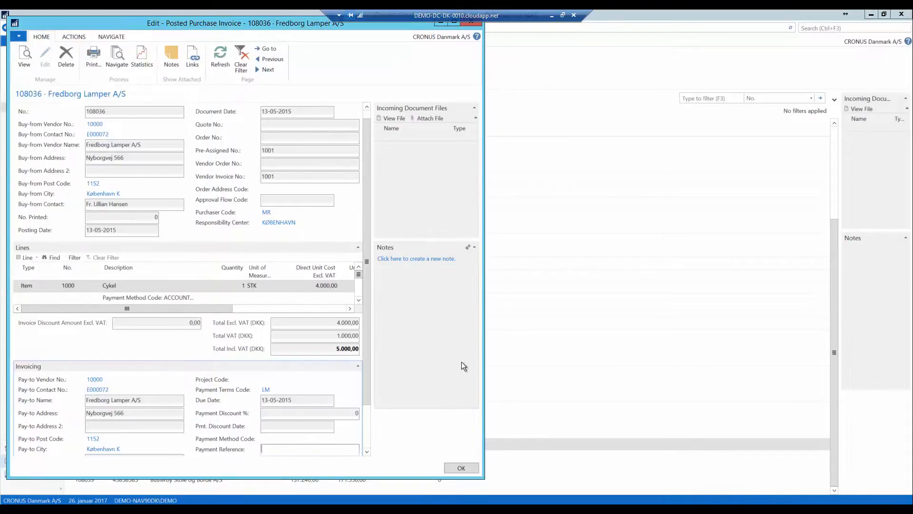
key("Escape")
key("super+c")
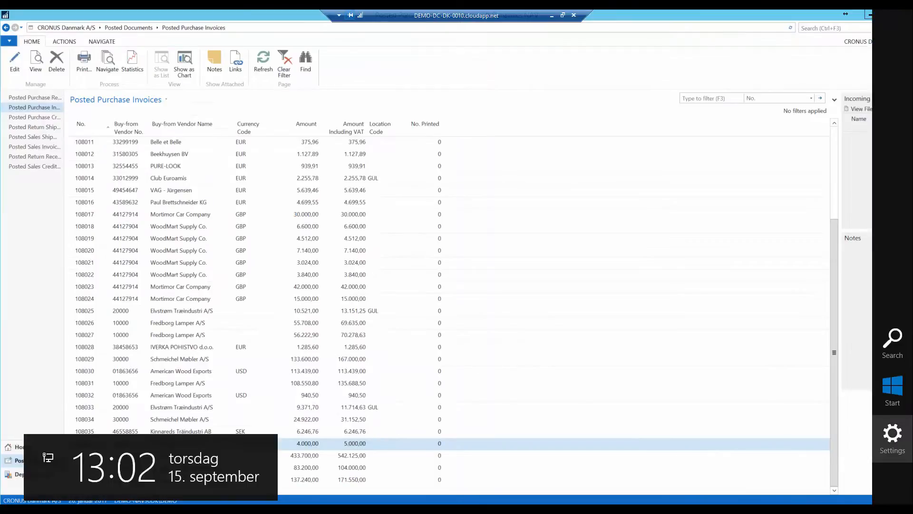